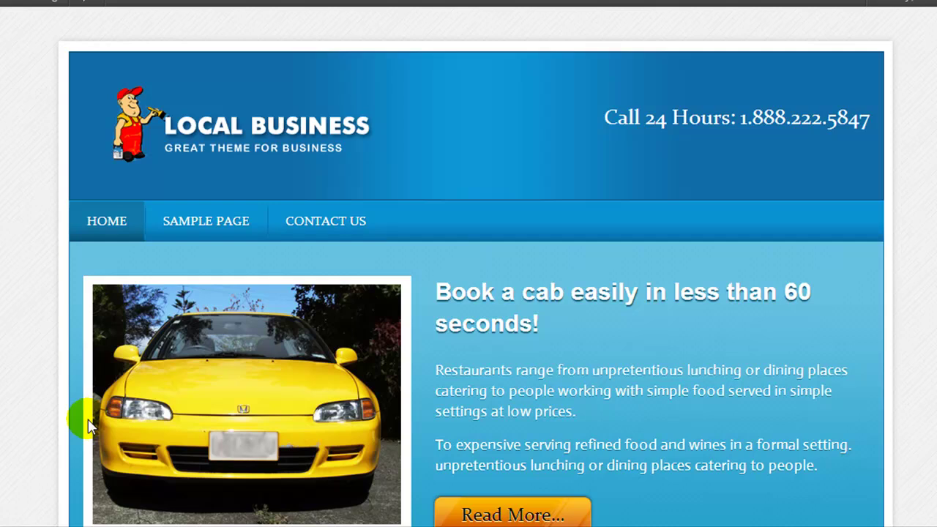
Open the live Contact Us page and scroll down to see it has only a comment box
{"action": "left_click", "coordinate": [292, 221]}
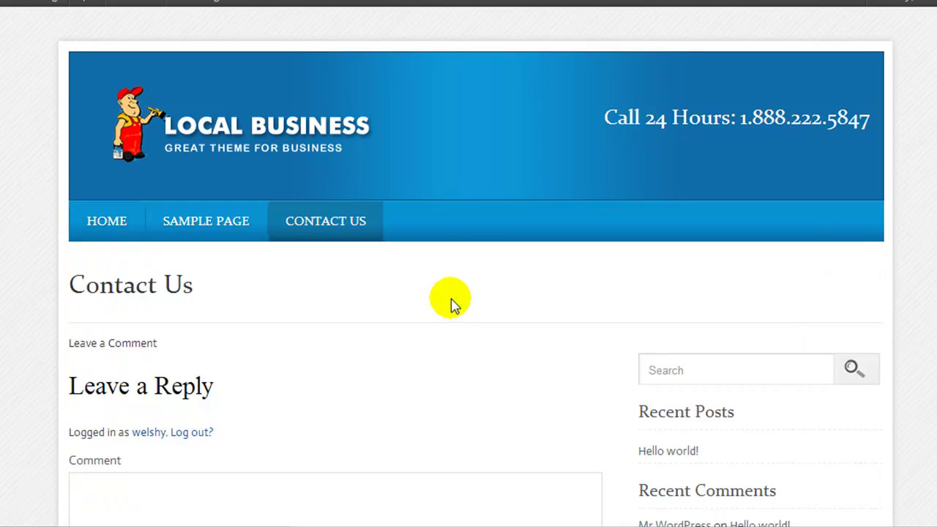
{"action": "scroll", "coordinate": [451, 304], "scroll_direction": "down", "scroll_amount": 2}
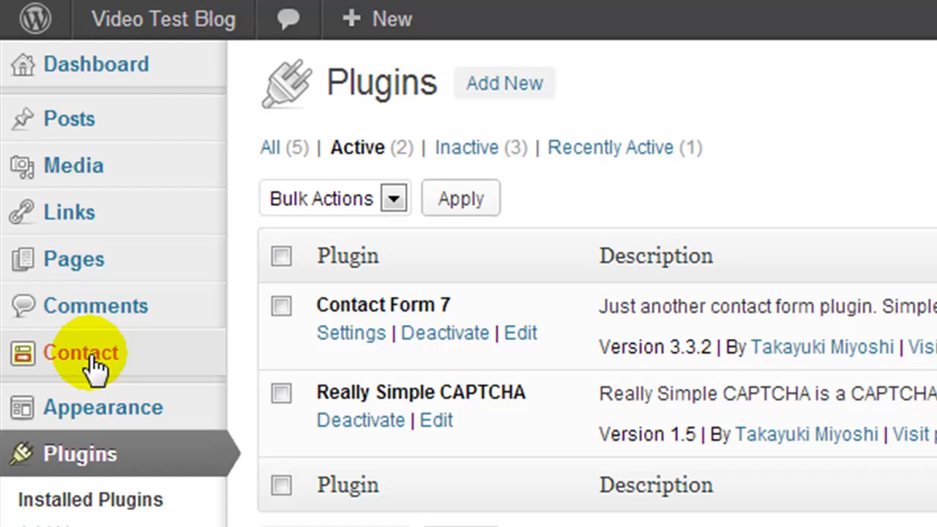
Copy the shortcode [contact-form-7 id="16" title="Contact form 1"] from the Contact Form 7 list
{"action": "left_click", "coordinate": [144, 360]}
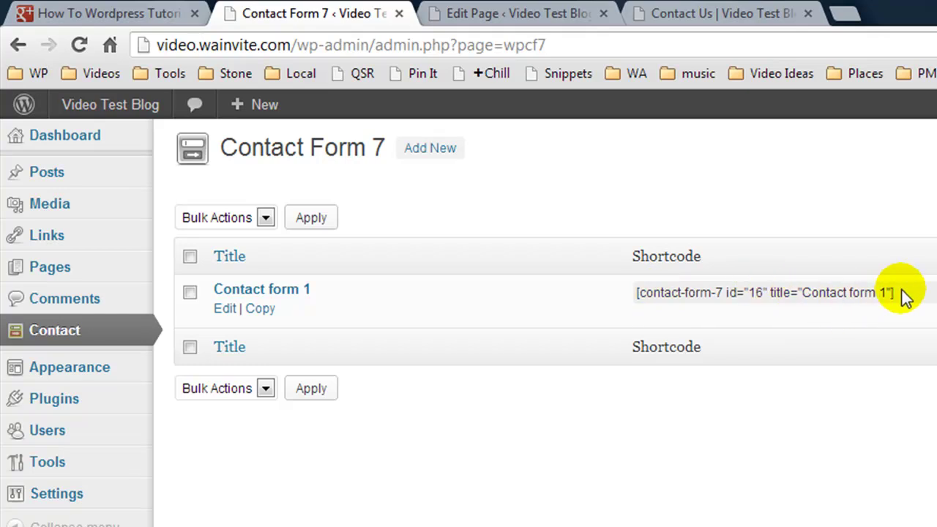
{"action": "left_click", "coordinate": [903, 292]}
{"action": "right_click", "coordinate": [636, 289]}
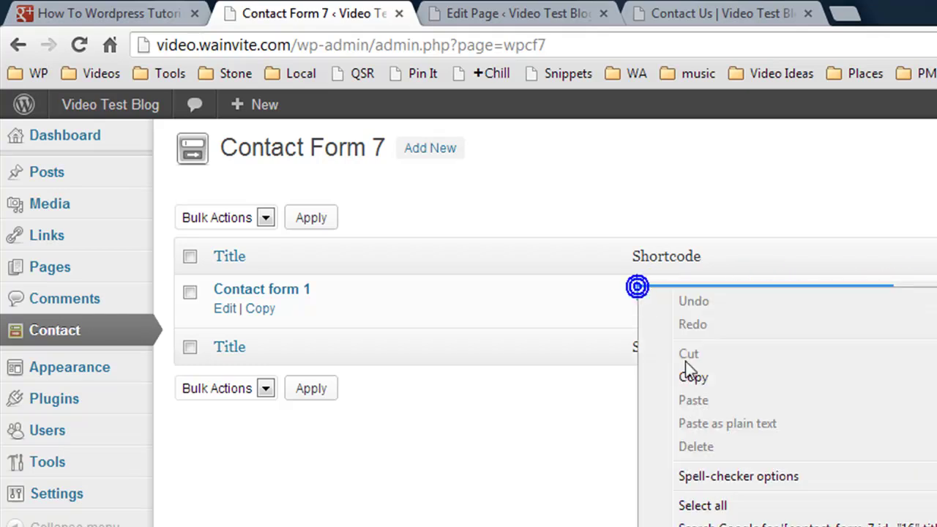
{"action": "left_click", "coordinate": [693, 378]}
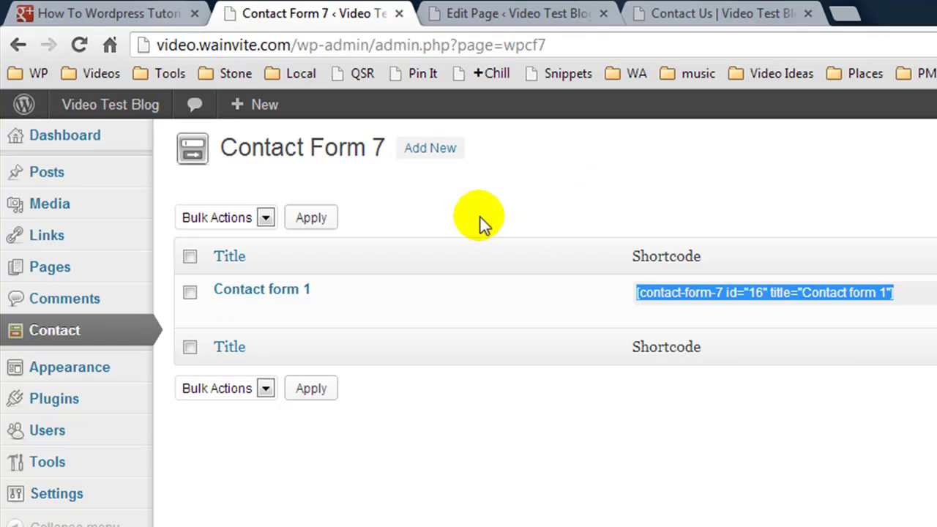
{"action": "mouse_move", "coordinate": [325, 312]}
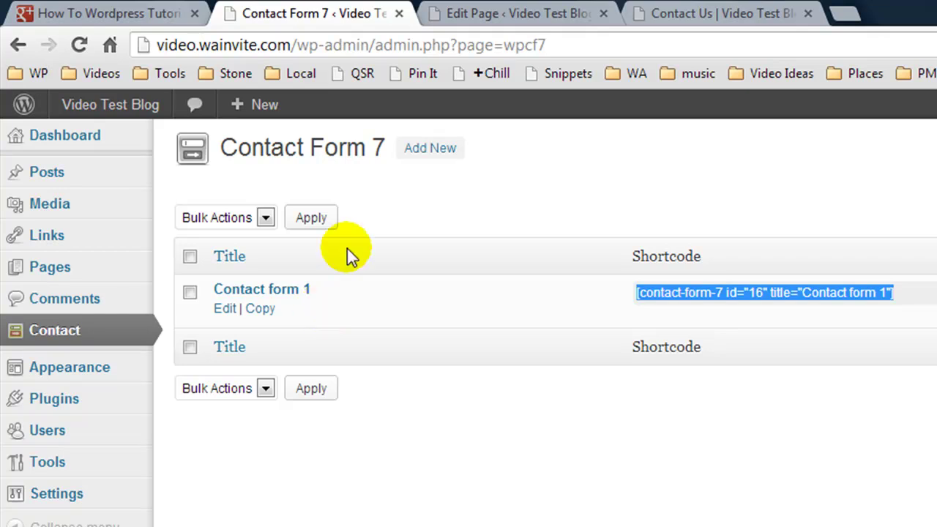
Paste the Contact form 1 shortcode into the Contact Us page body and update the page
{"action": "left_click", "coordinate": [473, 14]}
{"action": "left_click", "coordinate": [383, 449]}
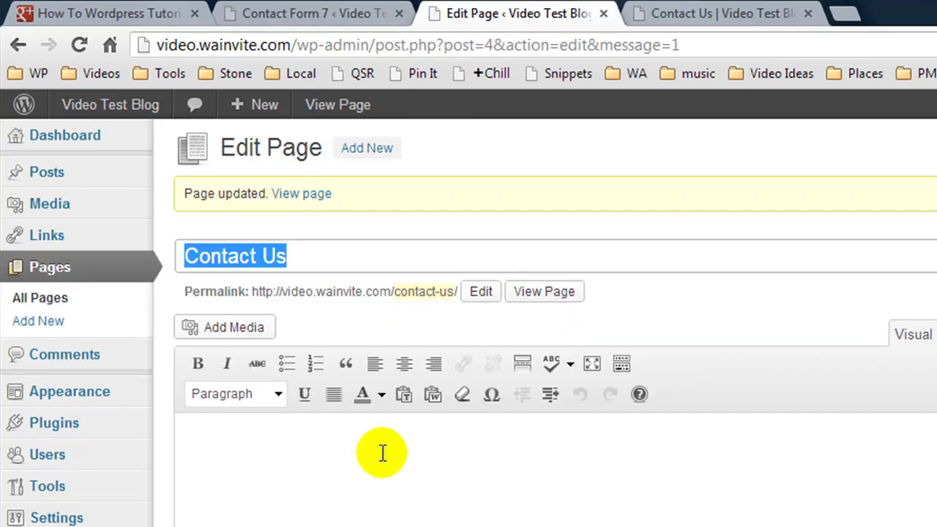
{"action": "left_click", "coordinate": [307, 461]}
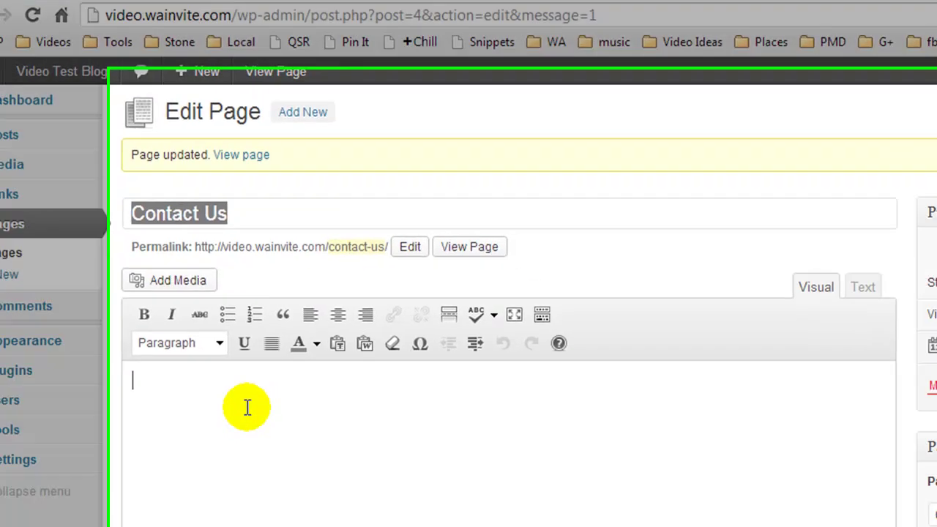
{"action": "key", "text": "ctrl+v"}
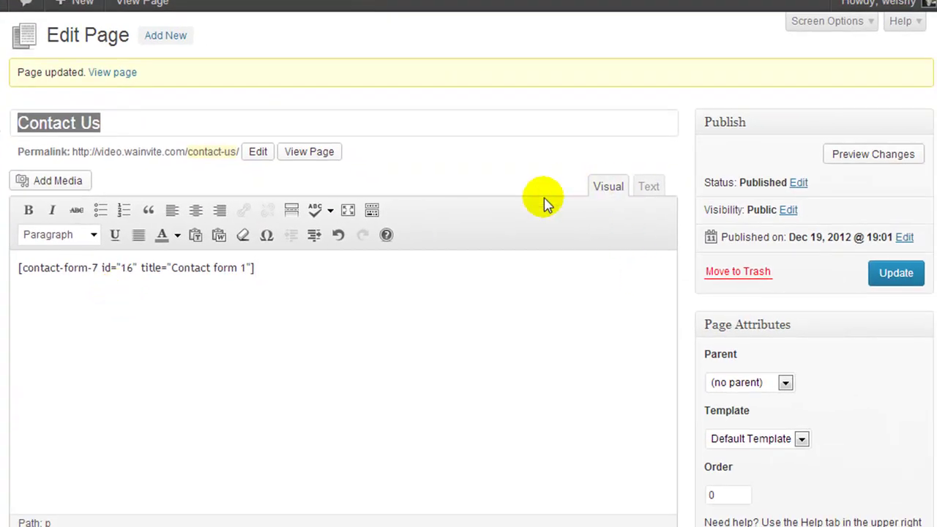
{"action": "left_click", "coordinate": [895, 278]}
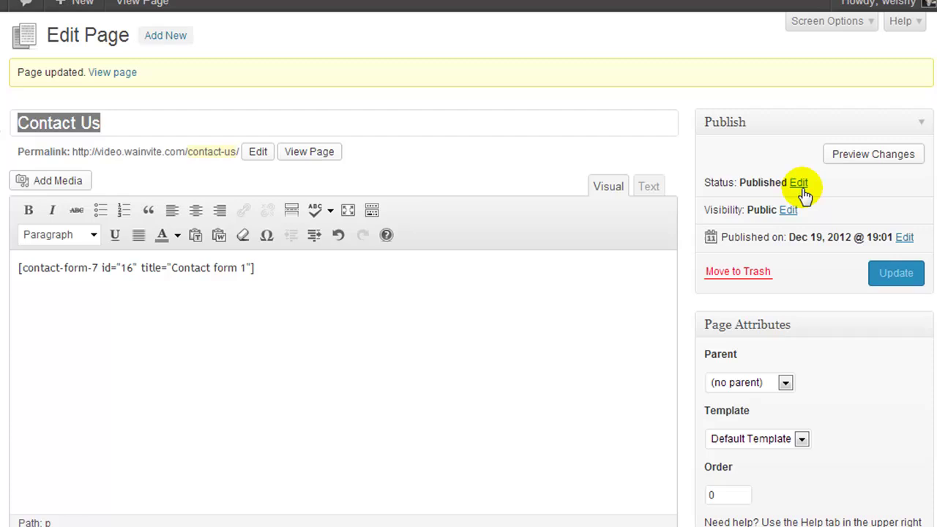
{"action": "left_click", "coordinate": [896, 274]}
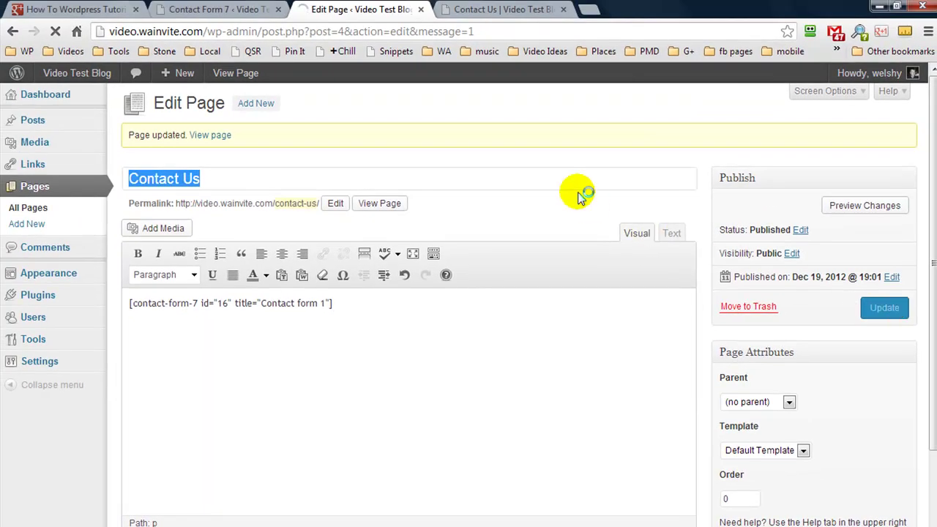
Reload the live Contact Us page to confirm the contact form now appears
{"action": "left_click", "coordinate": [477, 10]}
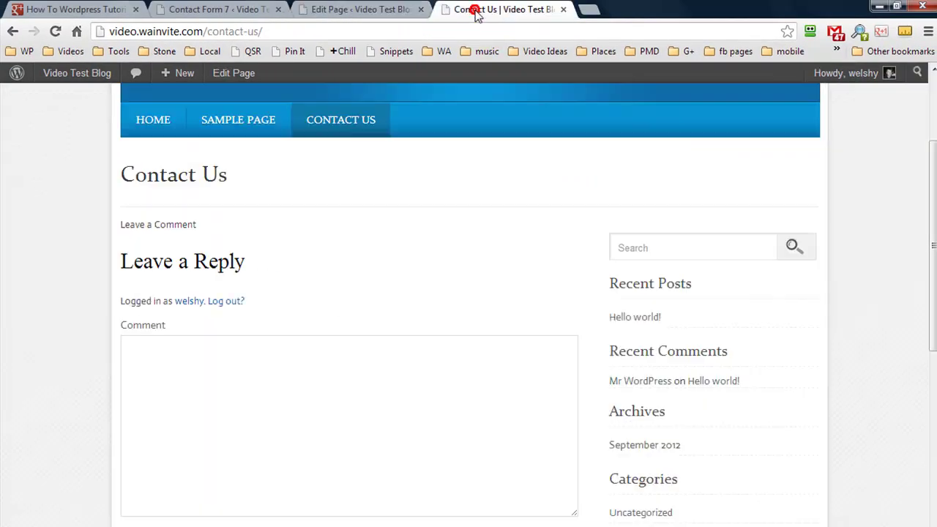
{"action": "left_click", "coordinate": [330, 117]}
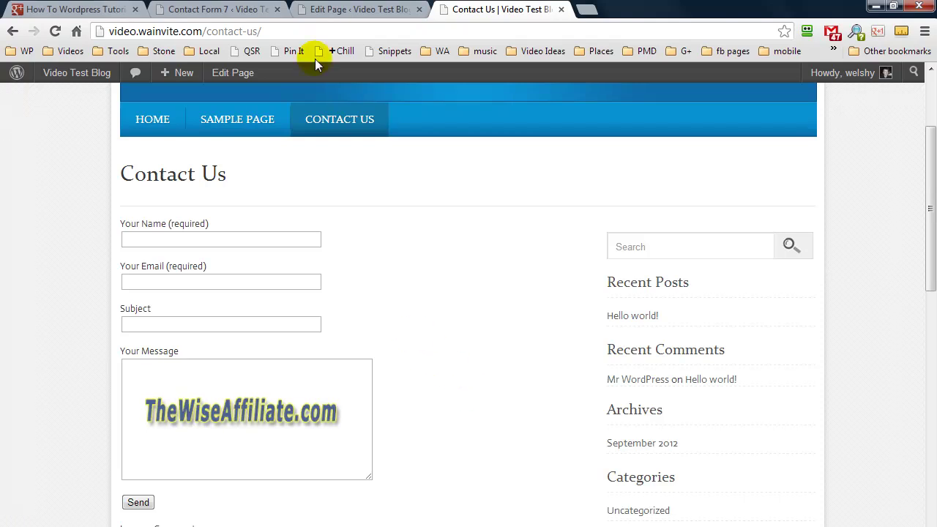
{"action": "left_click", "coordinate": [231, 9]}
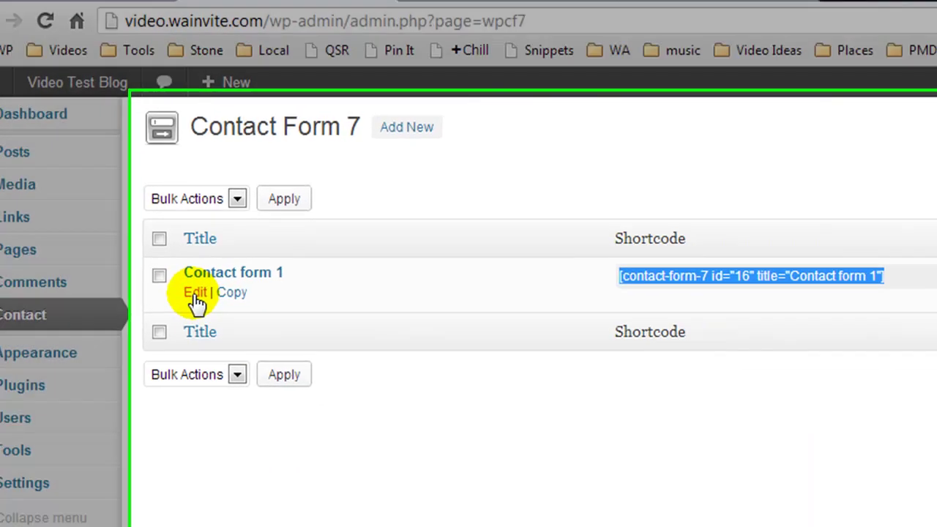
Duplicate the Your Email (required) paragraph below itself in Contact form 1's template
{"action": "left_click", "coordinate": [249, 344]}
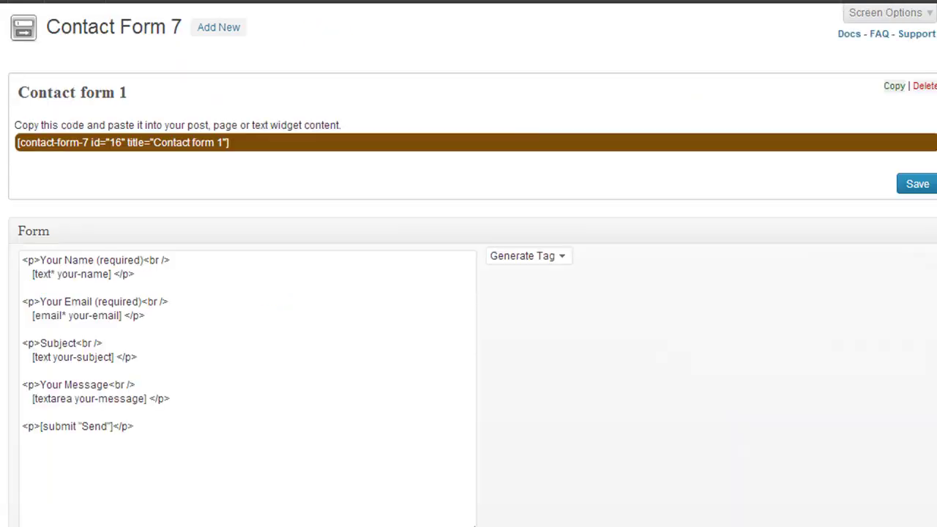
{"action": "left_click", "coordinate": [188, 346]}
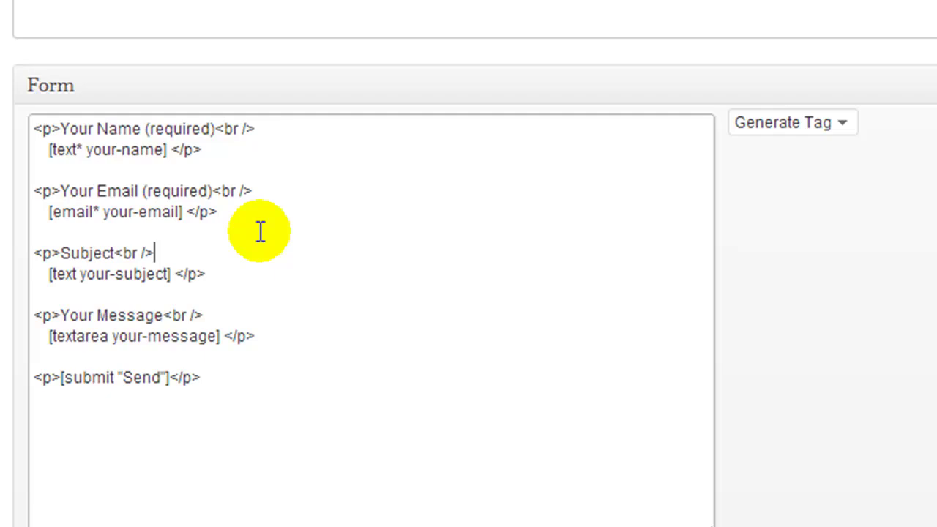
{"action": "left_click_drag", "start_coordinate": [241, 213], "coordinate": [24, 199]}
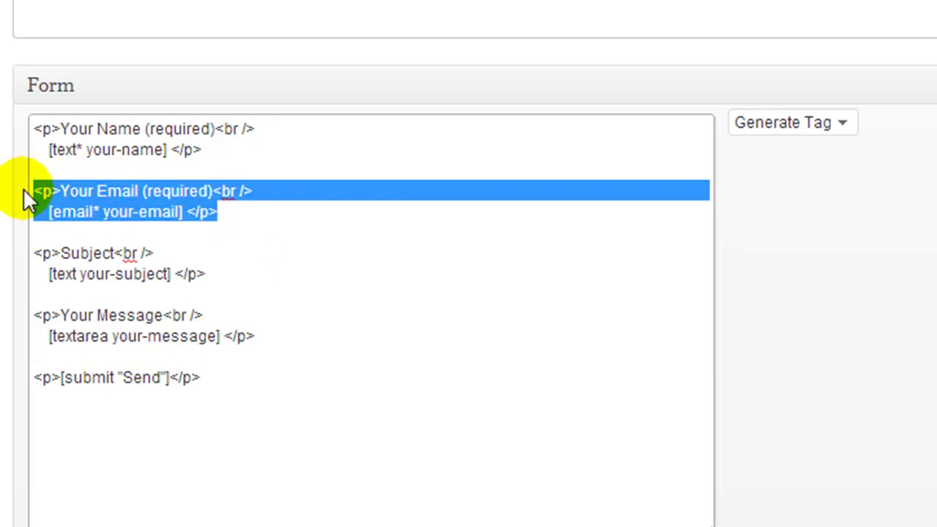
{"action": "right_click", "coordinate": [65, 196]}
{"action": "left_click", "coordinate": [163, 2]}
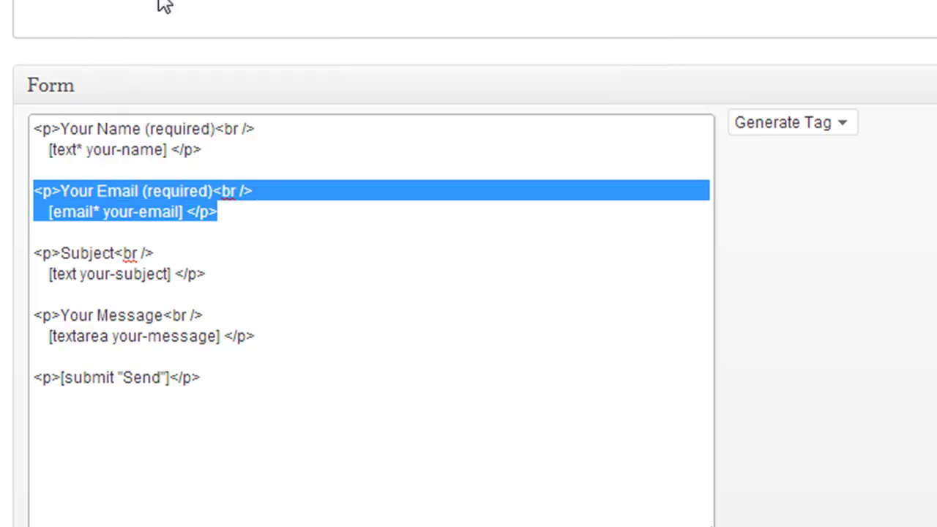
{"action": "left_click", "coordinate": [220, 213]}
{"action": "key", "text": "Return"}
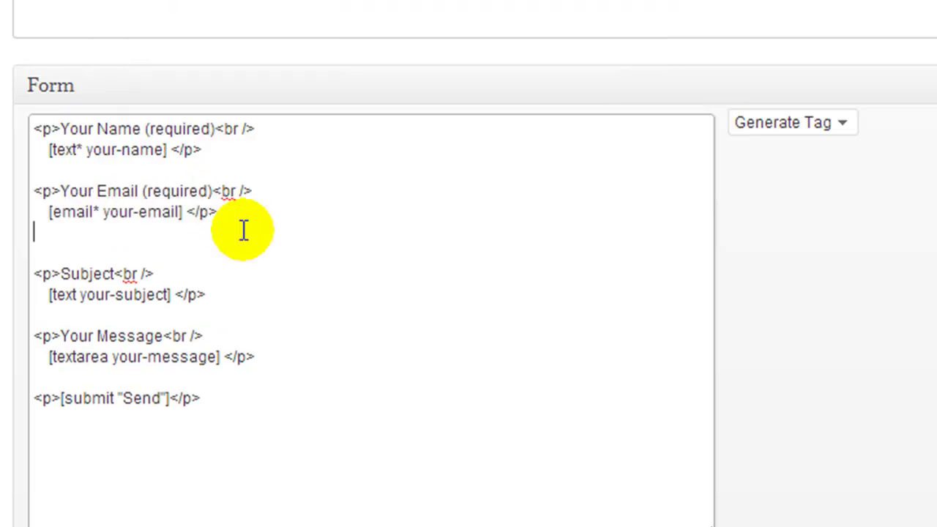
{"action": "key", "text": "Return"}
{"action": "key", "text": "ctrl+v"}
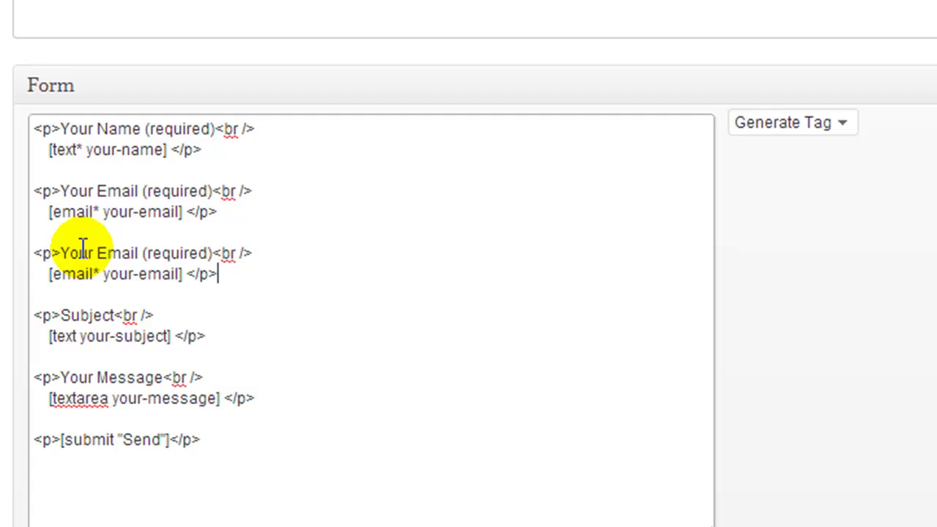
Relabel the copy 'Your Phone (required)' and delete its email field tag
{"action": "double_click", "coordinate": [117, 253]}
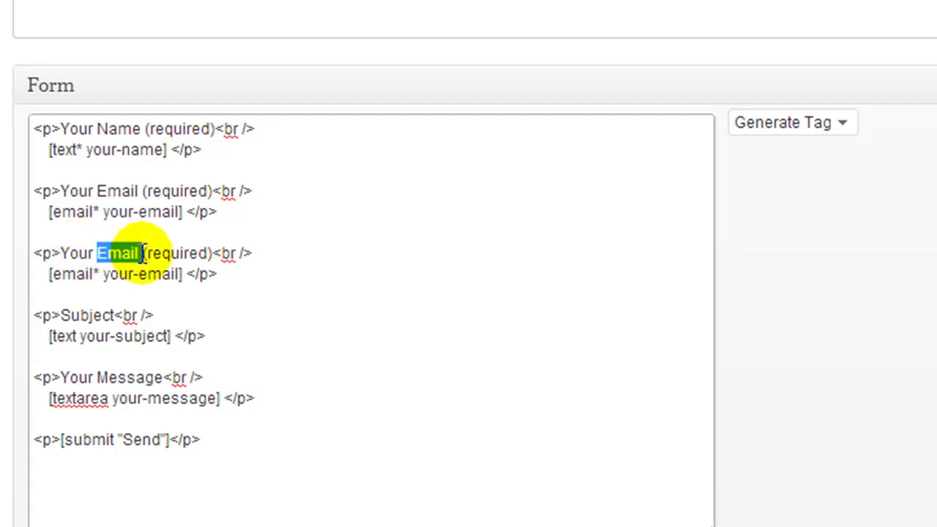
{"action": "type", "text": "Phone"}
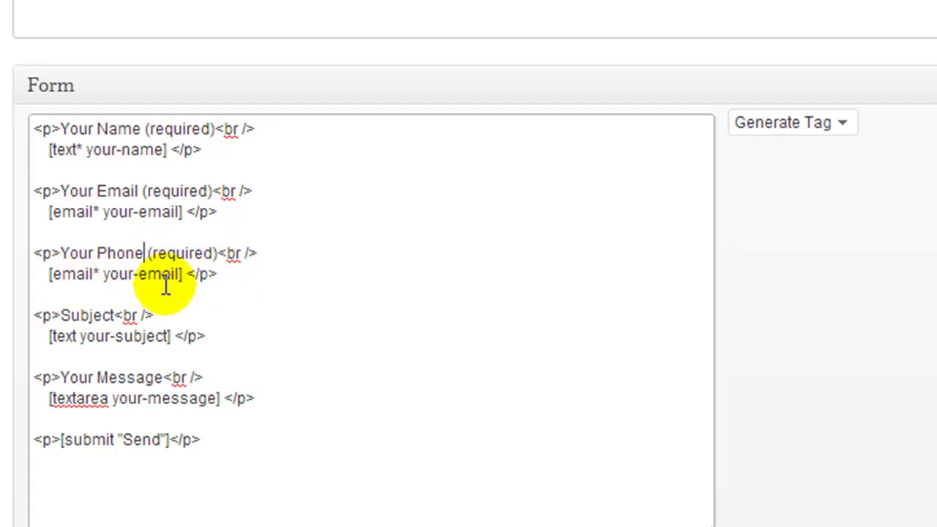
{"action": "left_click_drag", "start_coordinate": [182, 276], "coordinate": [51, 282]}
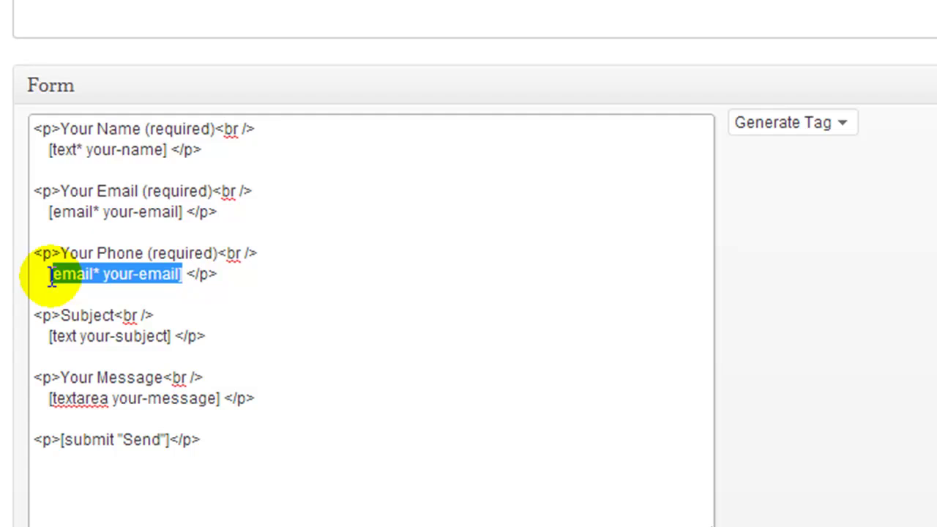
{"action": "key", "text": "BackSpace"}
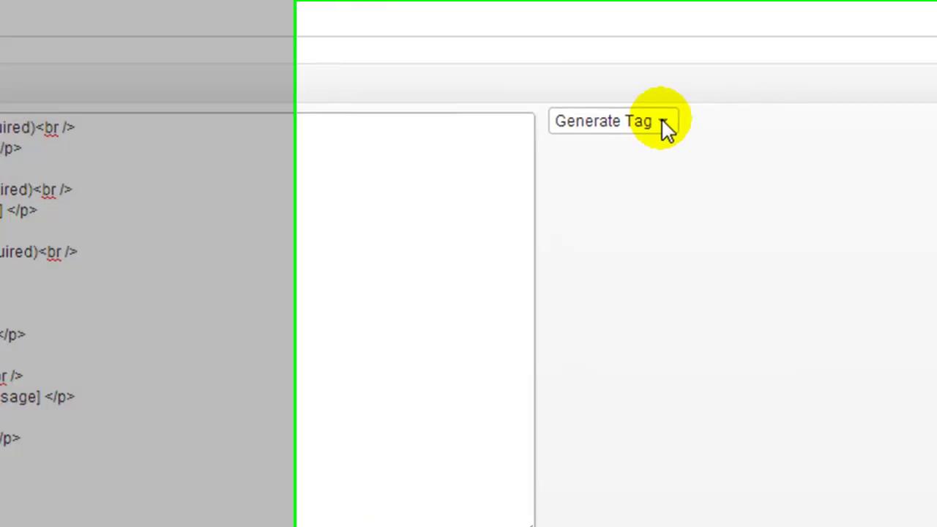
Generate a required text field tag named phone
{"action": "left_click", "coordinate": [843, 124]}
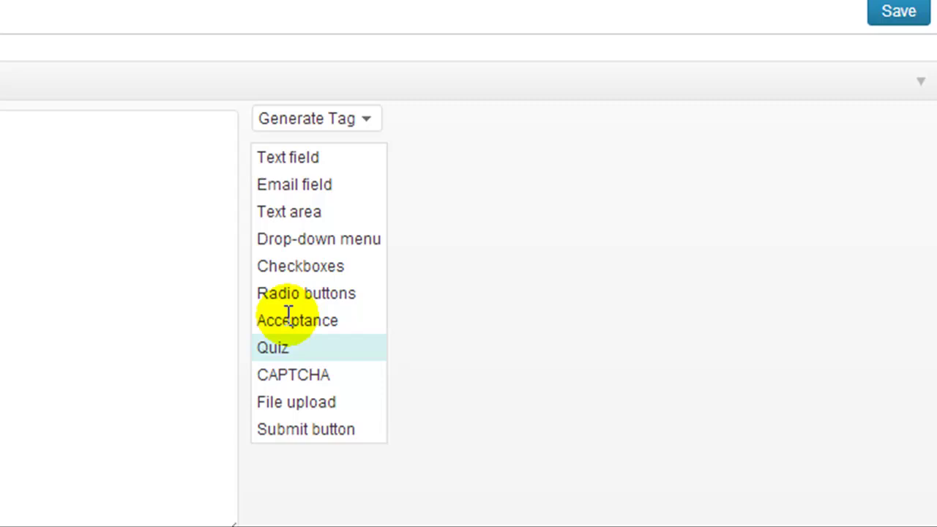
{"action": "left_click", "coordinate": [279, 156]}
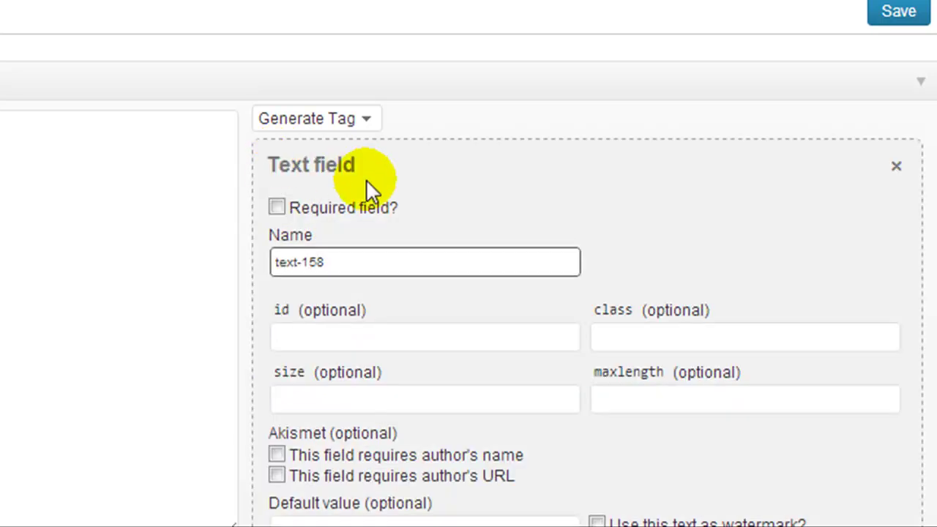
{"action": "scroll", "coordinate": [398, 191], "scroll_direction": "down", "scroll_amount": 3}
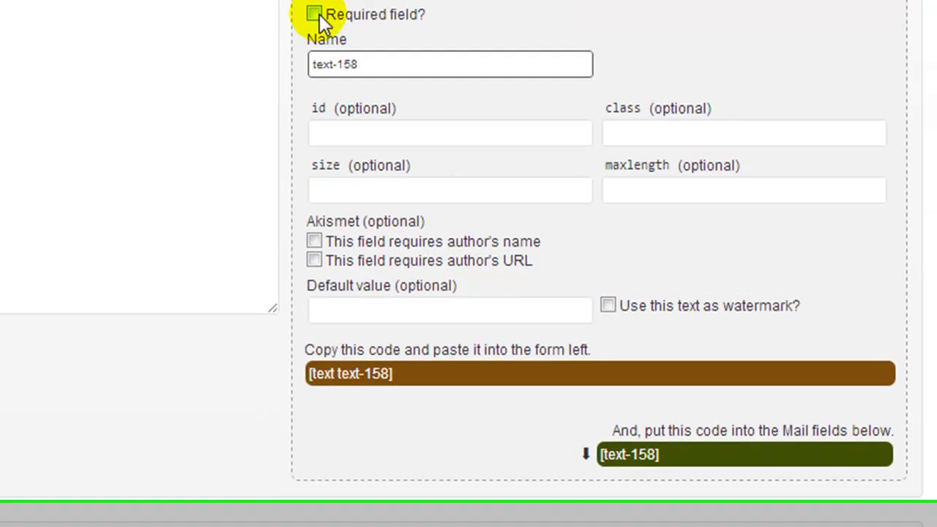
{"action": "left_click", "coordinate": [314, 15]}
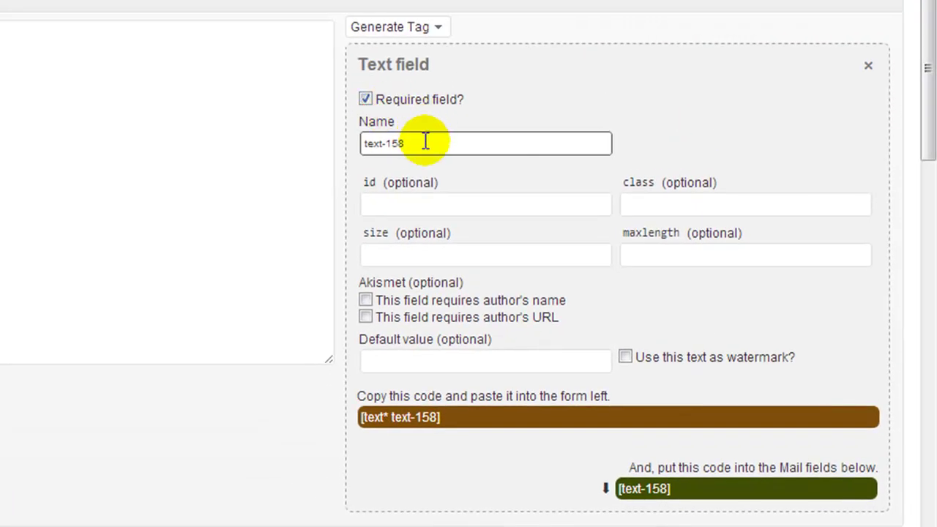
{"action": "left_click_drag", "start_coordinate": [423, 139], "coordinate": [357, 152]}
{"action": "type", "text": "phone"}
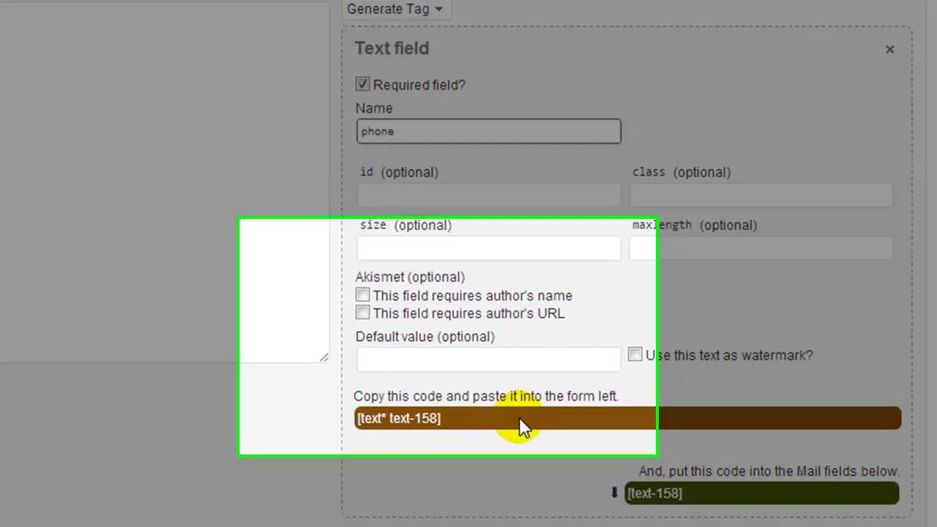
Insert the generated [text* phone] tag into the Your Phone (required) line
{"action": "left_click", "coordinate": [519, 417]}
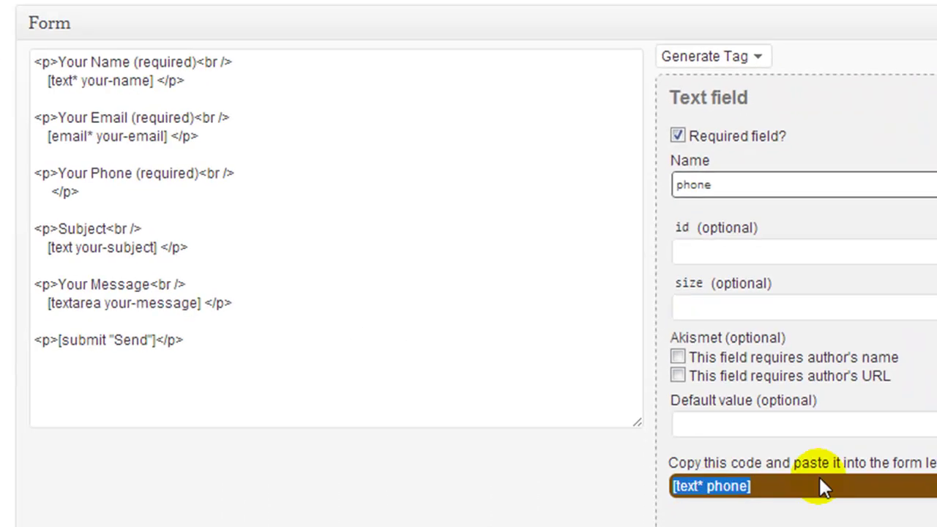
{"action": "right_click", "coordinate": [692, 497]}
{"action": "left_click", "coordinate": [752, 210]}
{"action": "mouse_move", "coordinate": [1, 143]}
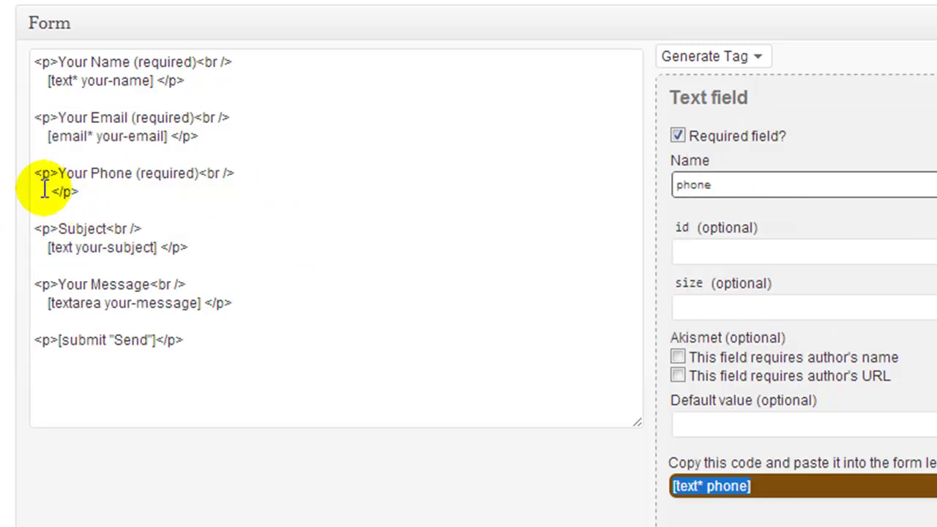
{"action": "left_click", "coordinate": [46, 190]}
{"action": "key", "text": "ctrl+v"}
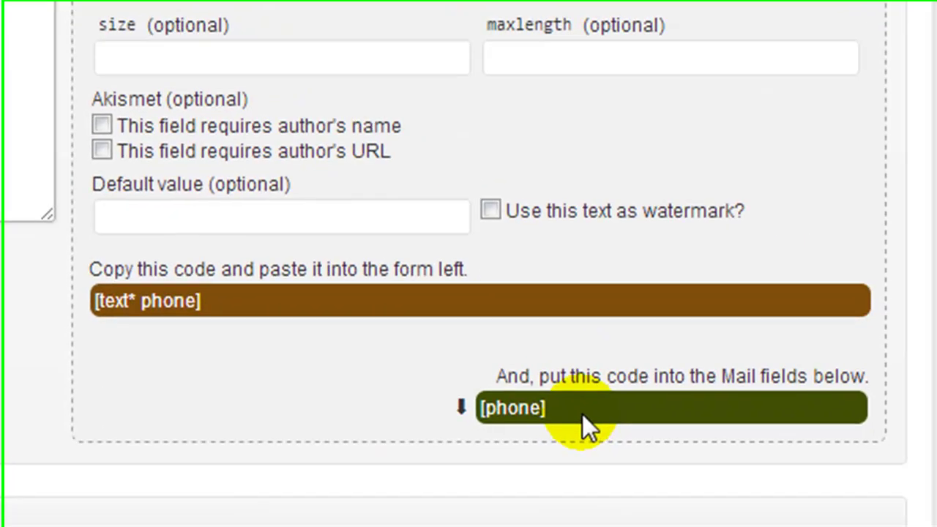
Add a 'Phone: [phone]' line beneath the Subject line in the mail message body
{"action": "left_click_drag", "start_coordinate": [582, 414], "coordinate": [490, 413]}
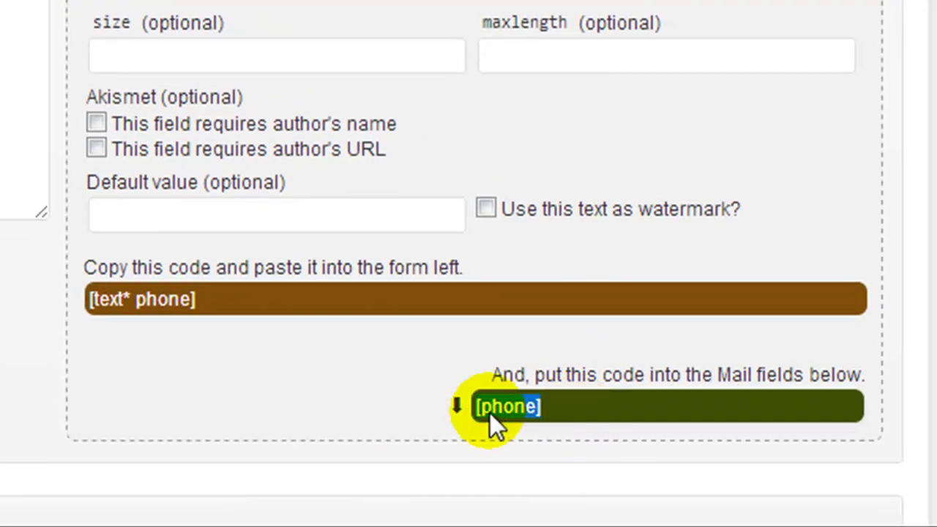
{"action": "right_click", "coordinate": [501, 408]}
{"action": "left_click", "coordinate": [561, 69]}
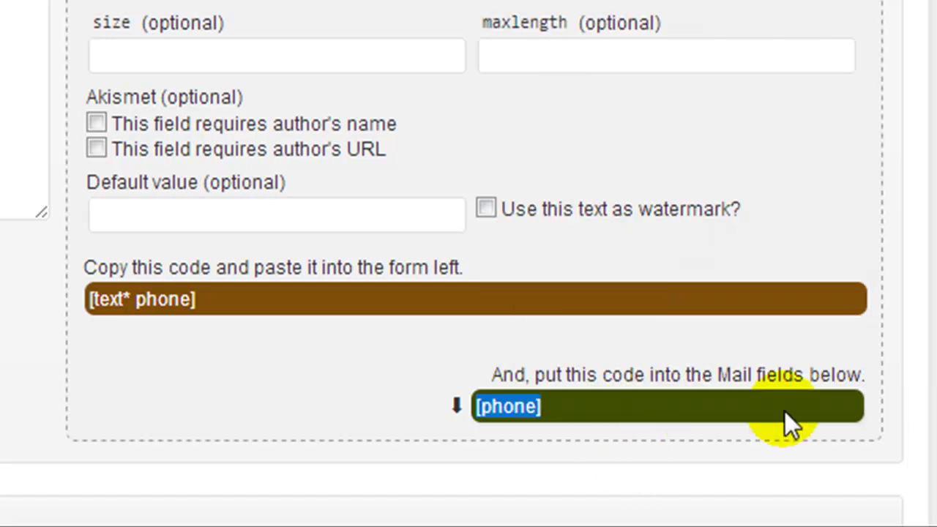
{"action": "scroll", "coordinate": [469, 293], "scroll_direction": "down", "scroll_amount": 10}
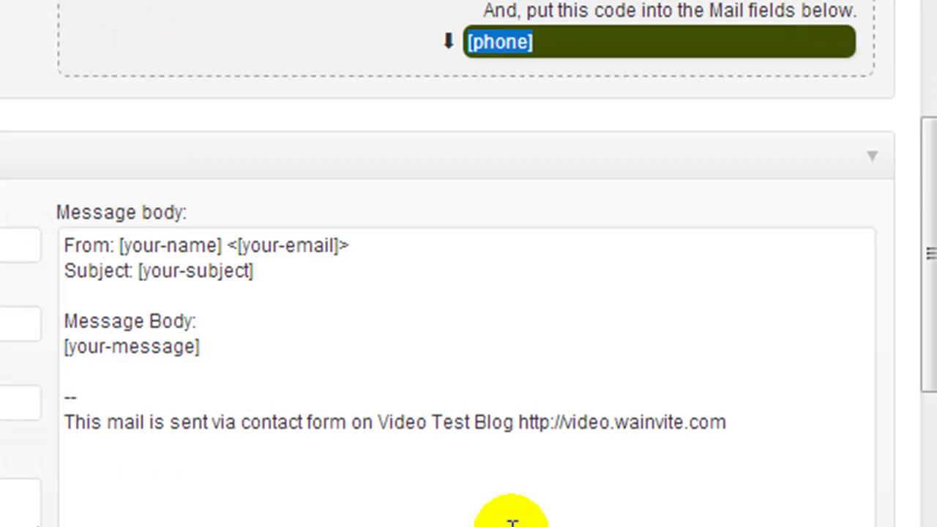
{"action": "left_click", "coordinate": [286, 272]}
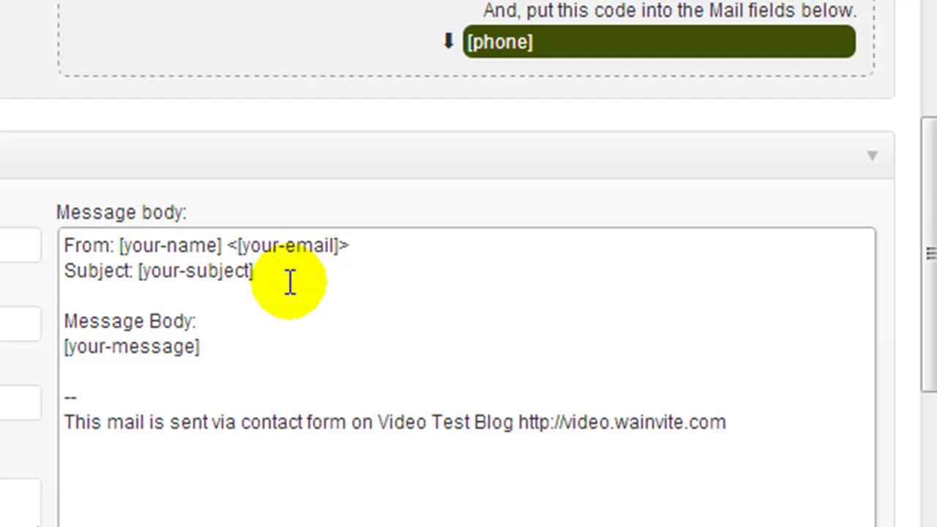
{"action": "key", "text": "Return"}
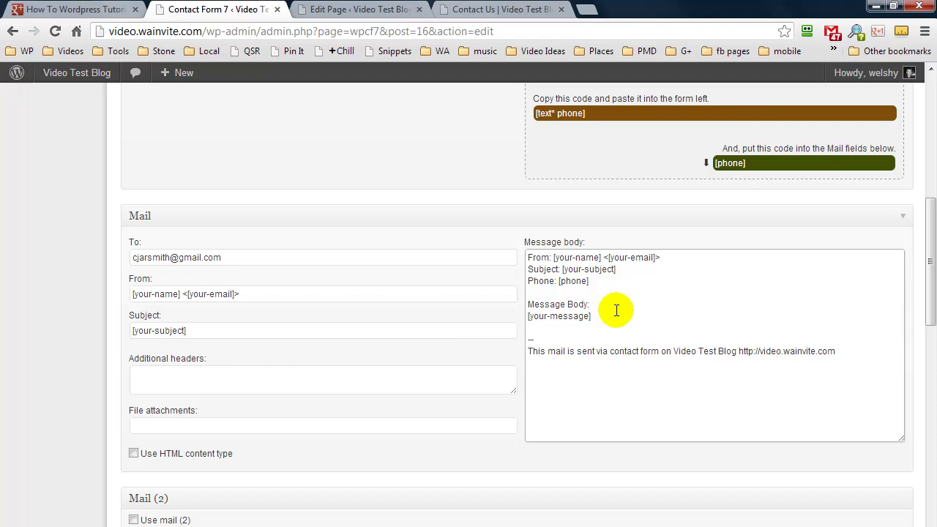
{"action": "scroll", "coordinate": [617, 310], "scroll_direction": "up", "scroll_amount": 10}
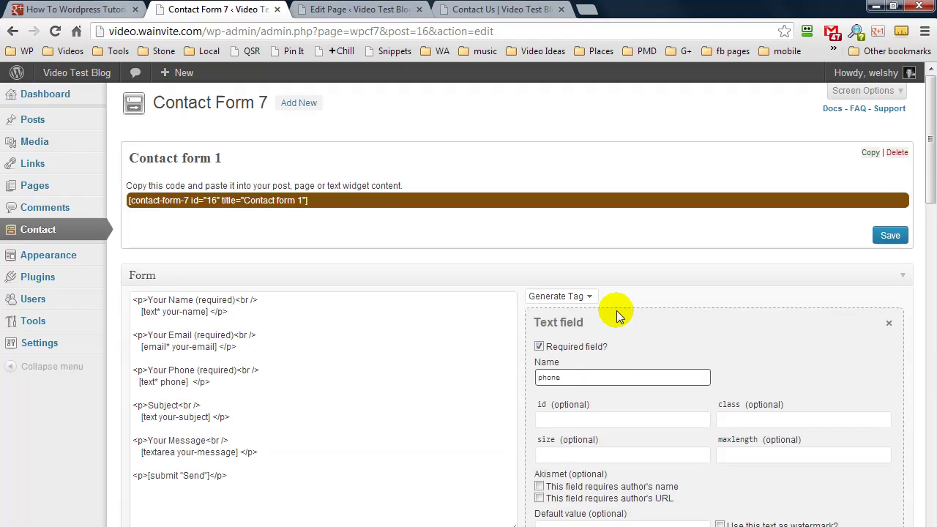
Save Contact form 1 and verify the live form shows a Your Phone (required) field
{"action": "left_click", "coordinate": [889, 236]}
{"action": "left_click", "coordinate": [473, 9]}
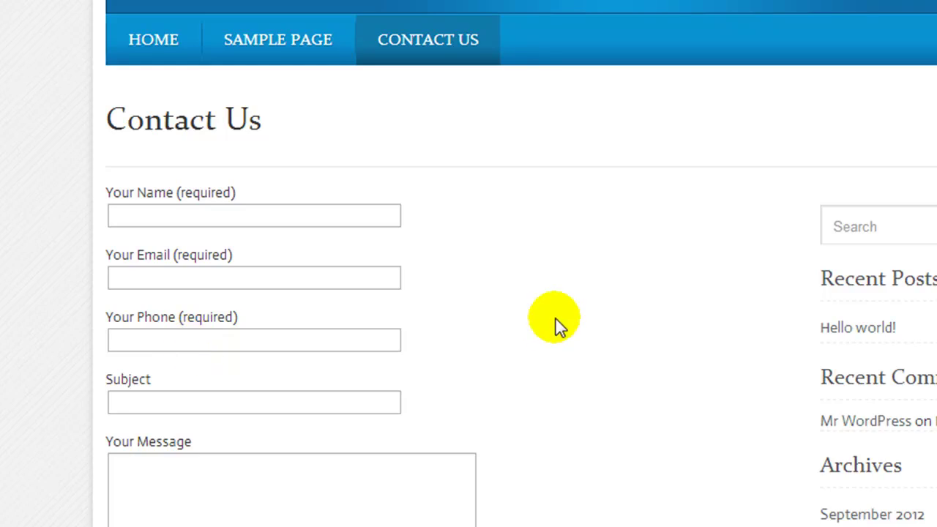
{"action": "scroll", "coordinate": [579, 319], "scroll_direction": "down", "scroll_amount": 3}
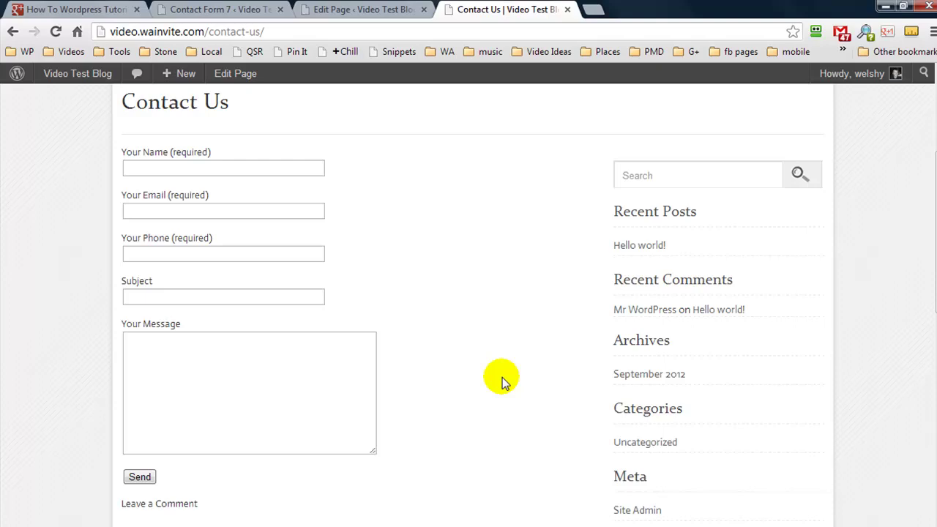
{"action": "left_click", "coordinate": [242, 9]}
Paste a copy of the Your Message block above the submit line in the template
{"action": "scroll", "coordinate": [410, 363], "scroll_direction": "down", "scroll_amount": 2}
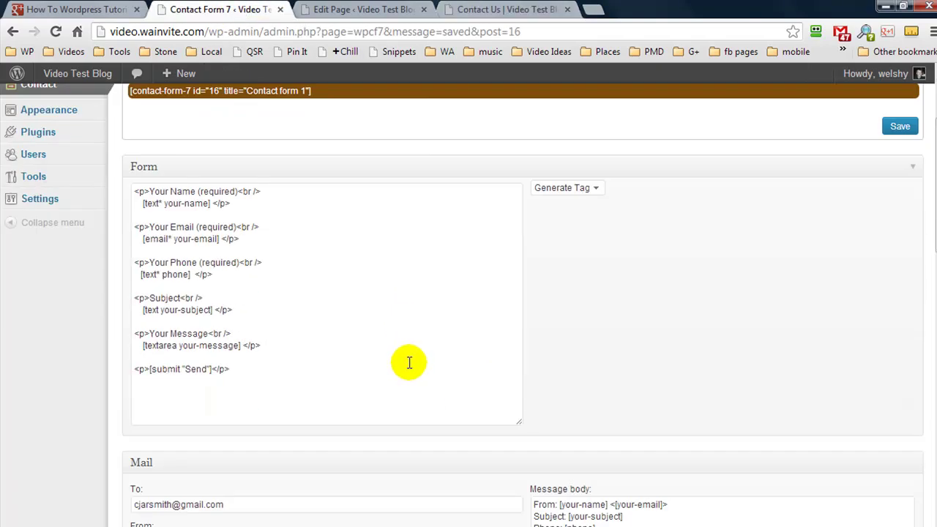
{"action": "left_click_drag", "start_coordinate": [188, 345], "coordinate": [36, 330]}
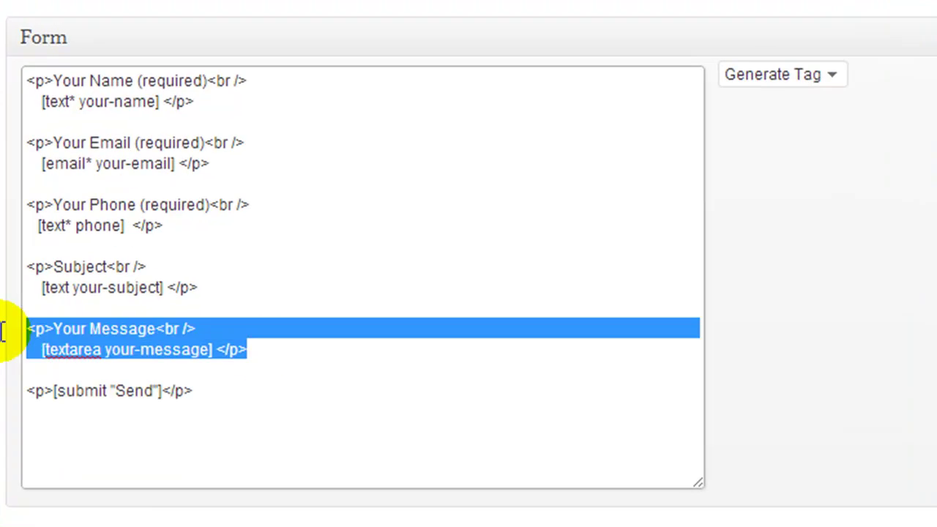
{"action": "right_click", "coordinate": [93, 331]}
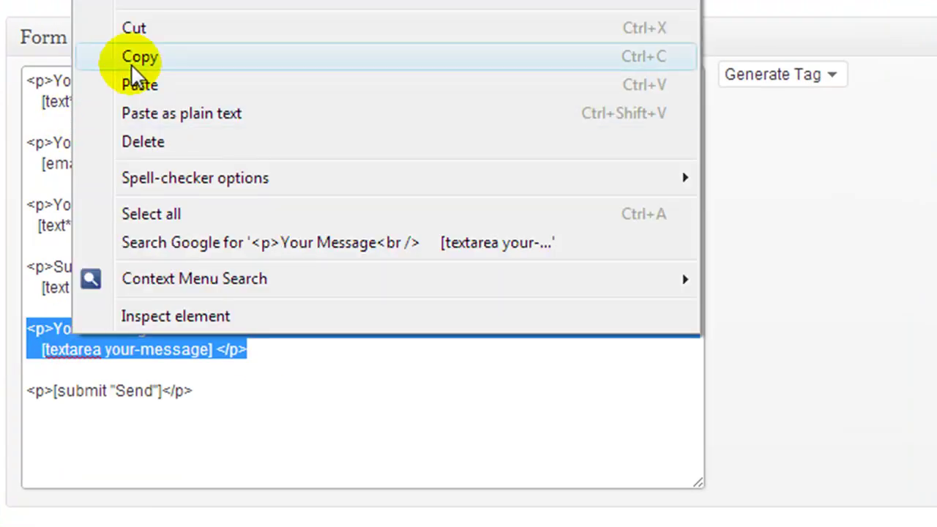
{"action": "left_click", "coordinate": [133, 58]}
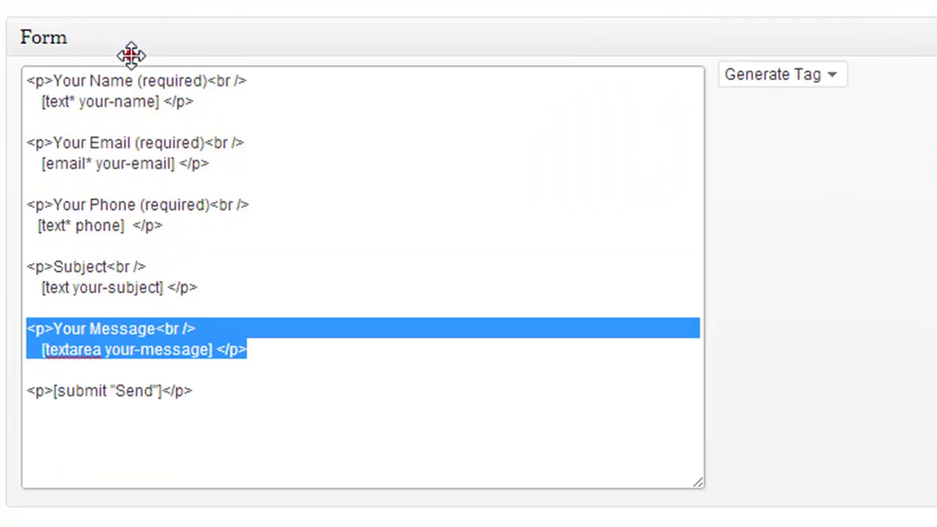
{"action": "left_click", "coordinate": [266, 359]}
{"action": "key", "text": "Return"}
{"action": "key", "text": "Return"}
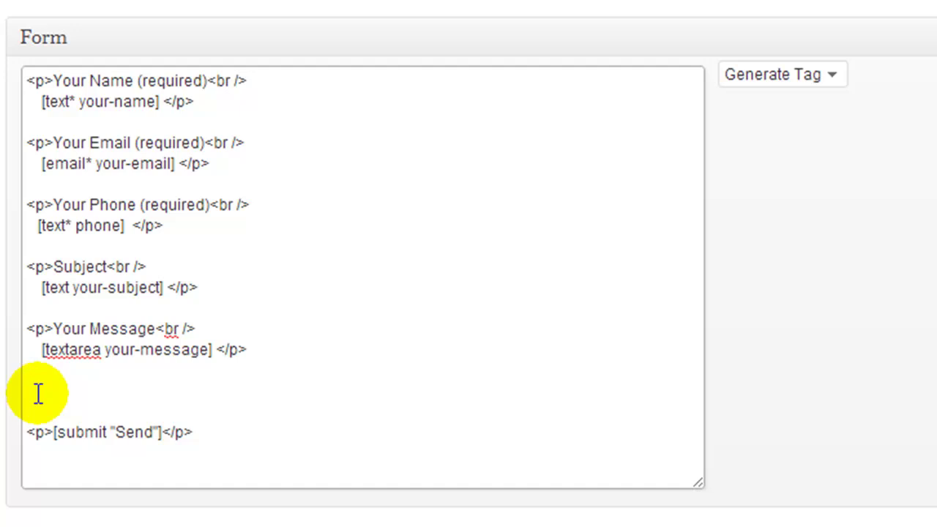
{"action": "key", "text": "ctrl+v"}
{"action": "left_click", "coordinate": [33, 391]}
{"action": "key", "text": "Delete"}
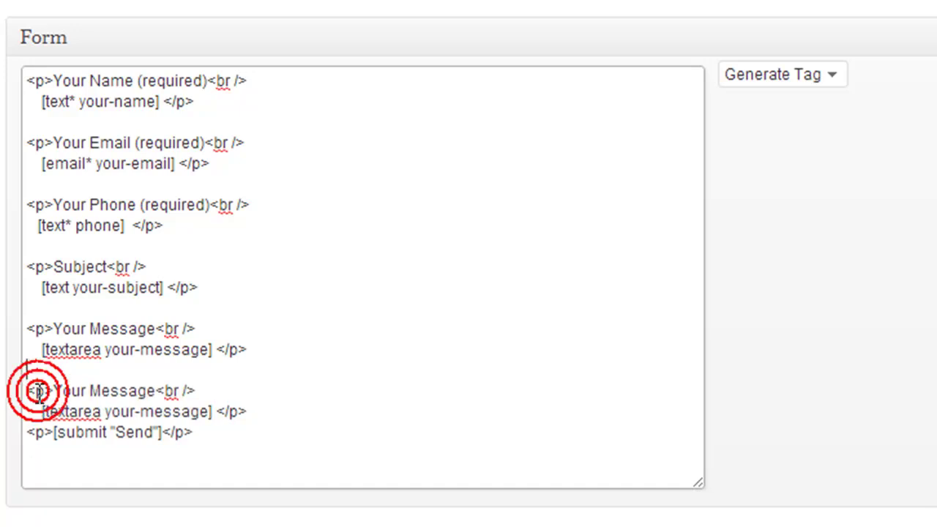
{"action": "left_click", "coordinate": [262, 411]}
{"action": "key", "text": "Return"}
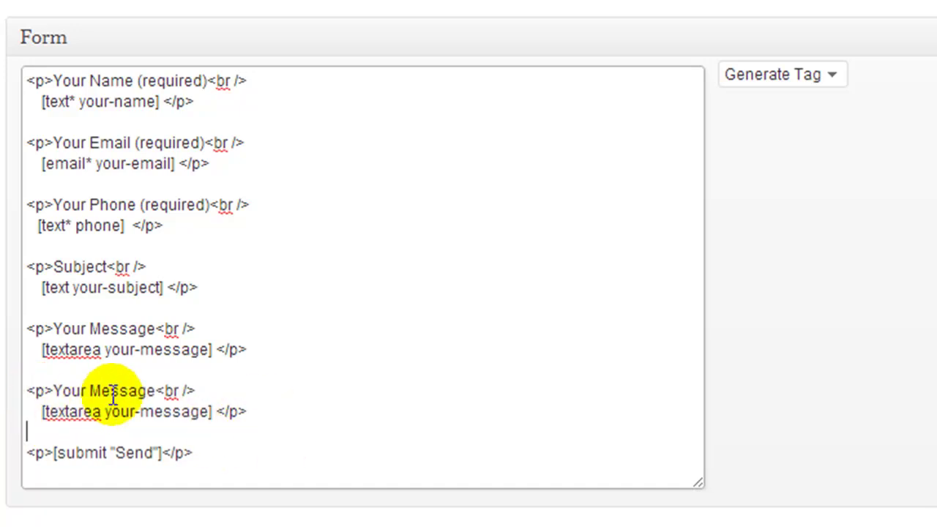
Relabel the copy 'Enter this captcha code below:' and delete its textarea tag
{"action": "left_click_drag", "start_coordinate": [153, 393], "coordinate": [59, 395]}
{"action": "key", "text": "ctrl+v"}
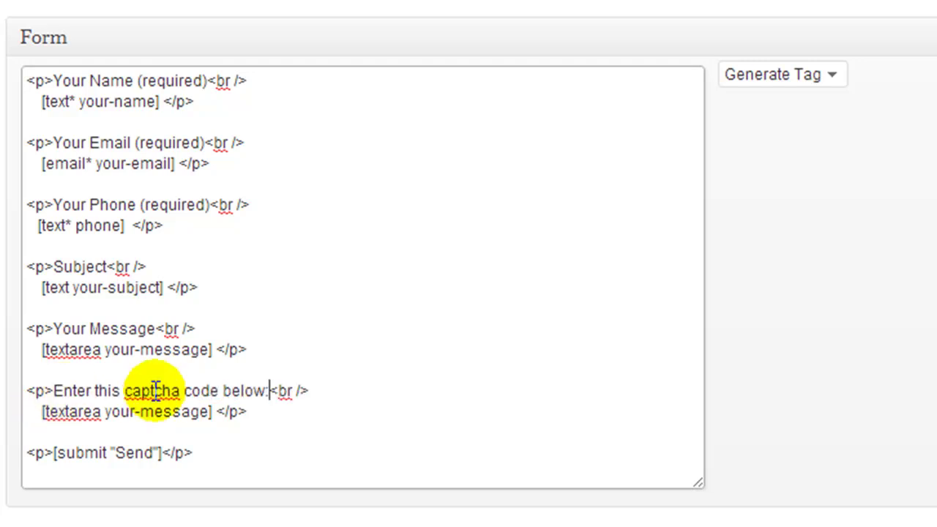
{"action": "left_click", "coordinate": [213, 412]}
{"action": "left_click_drag", "start_coordinate": [212, 413], "coordinate": [35, 412]}
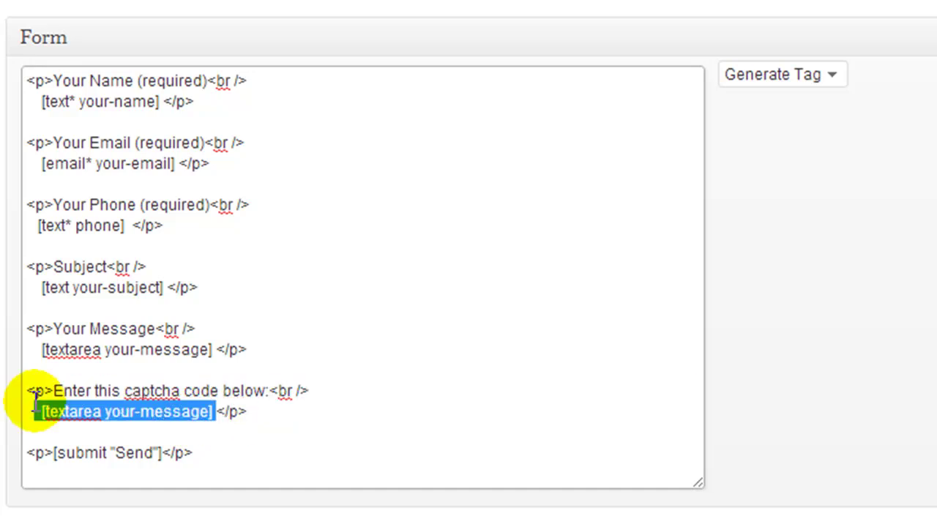
{"action": "key", "text": "BackSpace"}
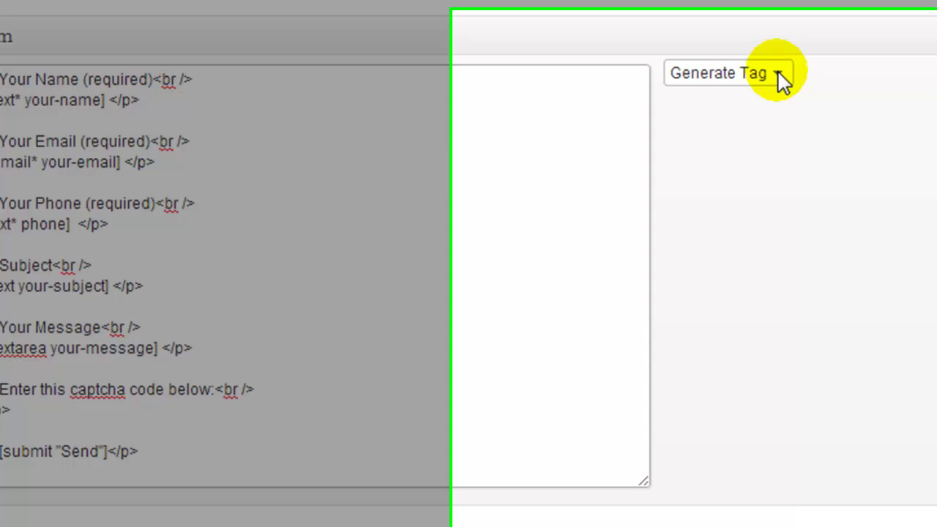
Generate a CAPTCHA tag captcha-210 with Medium image size, then view the live Contact Us page
{"action": "left_click", "coordinate": [779, 75]}
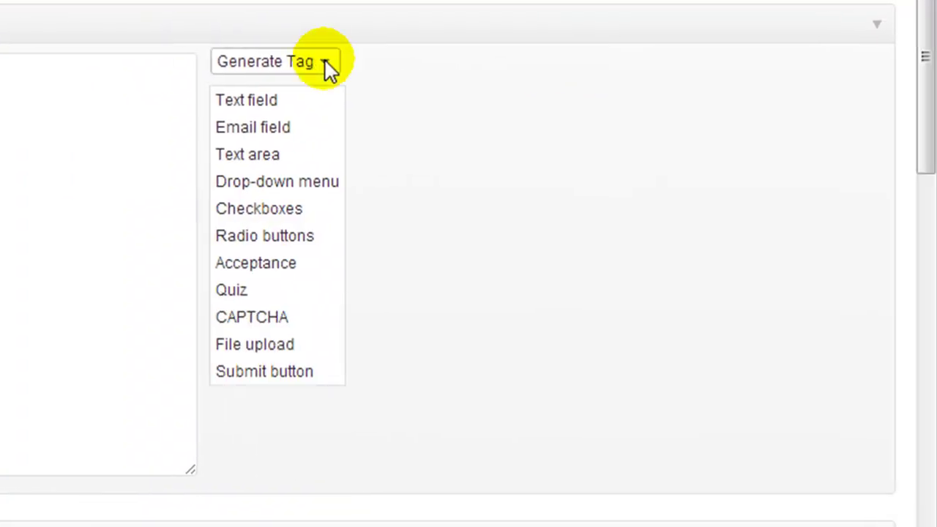
{"action": "left_click", "coordinate": [285, 320]}
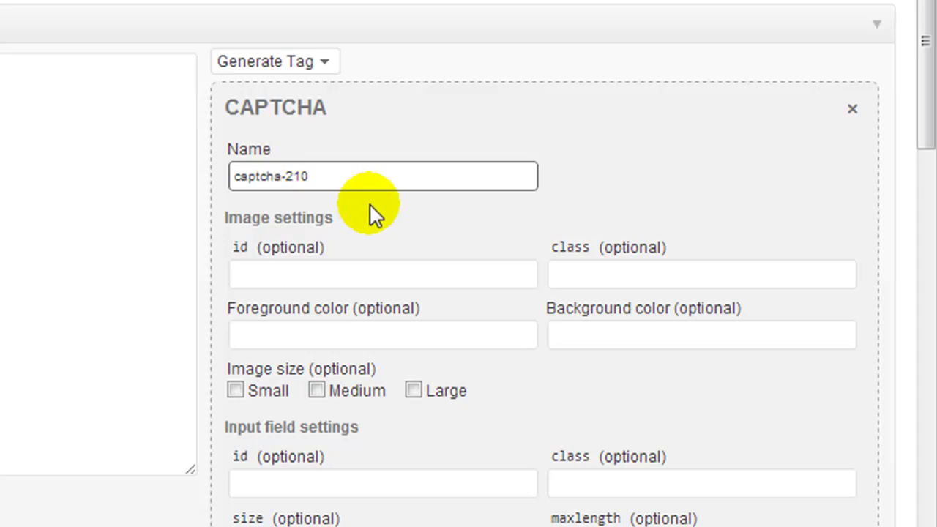
{"action": "scroll", "coordinate": [370, 205], "scroll_direction": "down", "scroll_amount": 3}
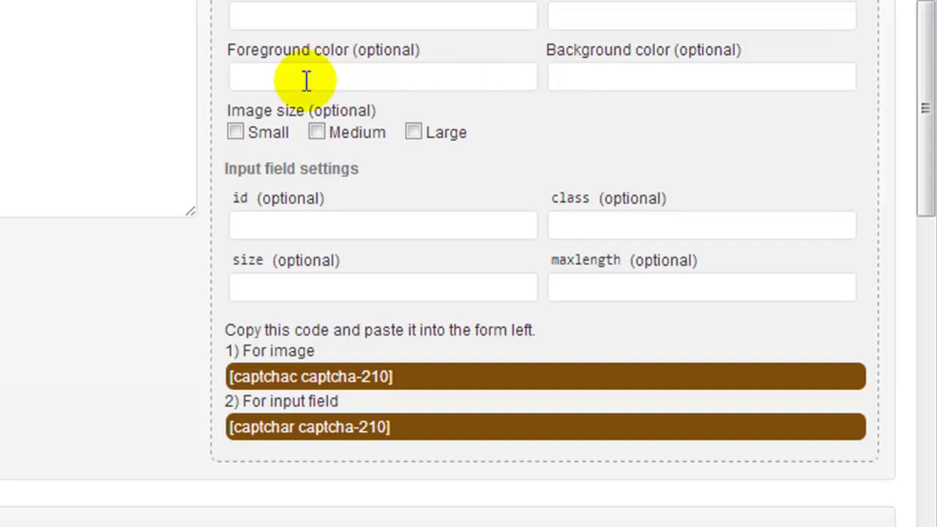
{"action": "left_click", "coordinate": [317, 132]}
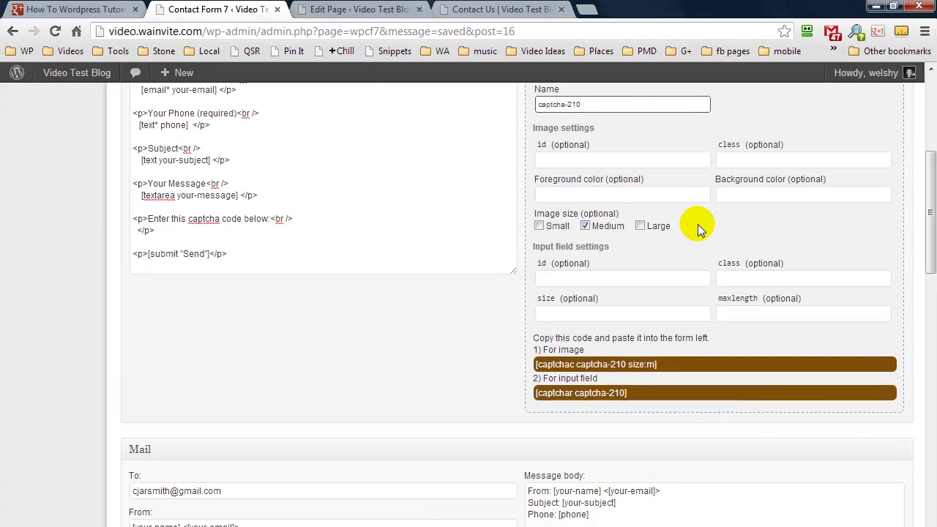
{"action": "left_click", "coordinate": [454, 11]}
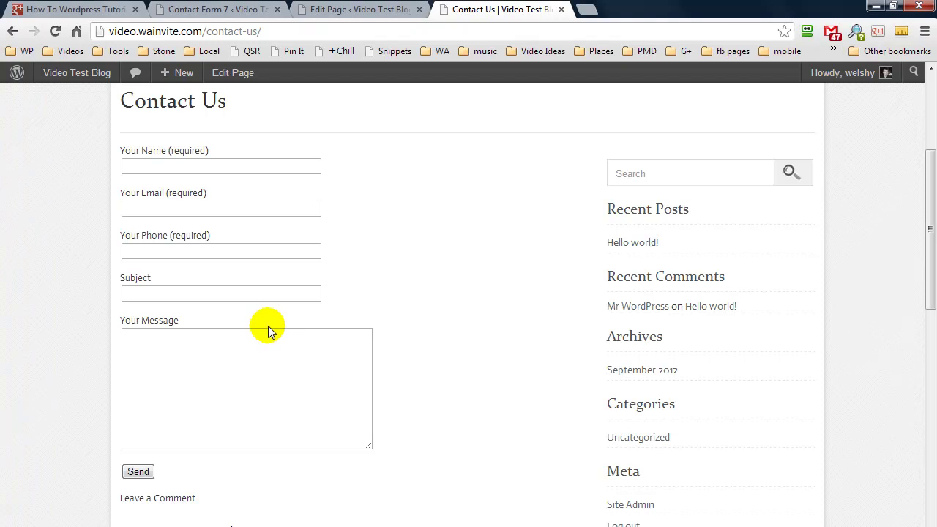
Switch back to the Contact Form 7 editor showing the [captchac captcha-210 size:m] and [captchar captcha-210] tags
{"action": "left_click", "coordinate": [245, 9]}
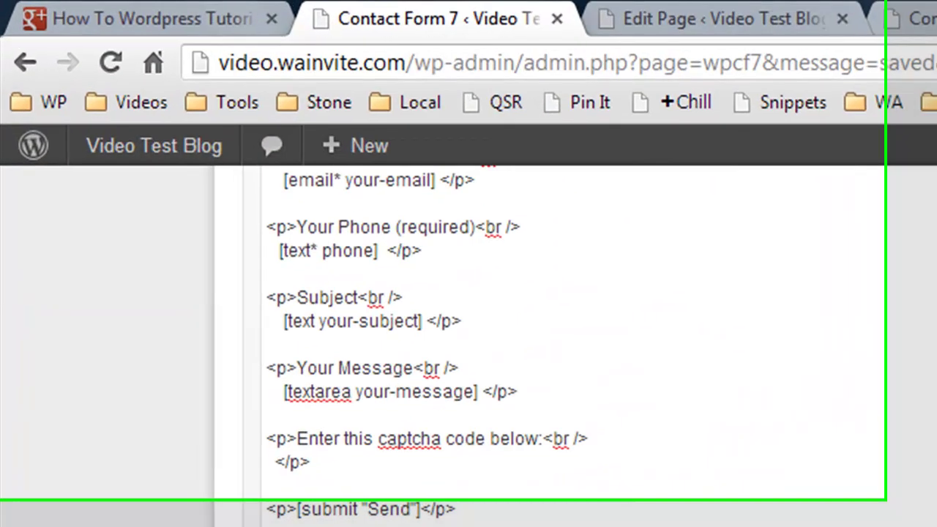
In a new browser tab, search 'color codes' and open the HTML Color Codes site
{"action": "left_click", "coordinate": [589, 13]}
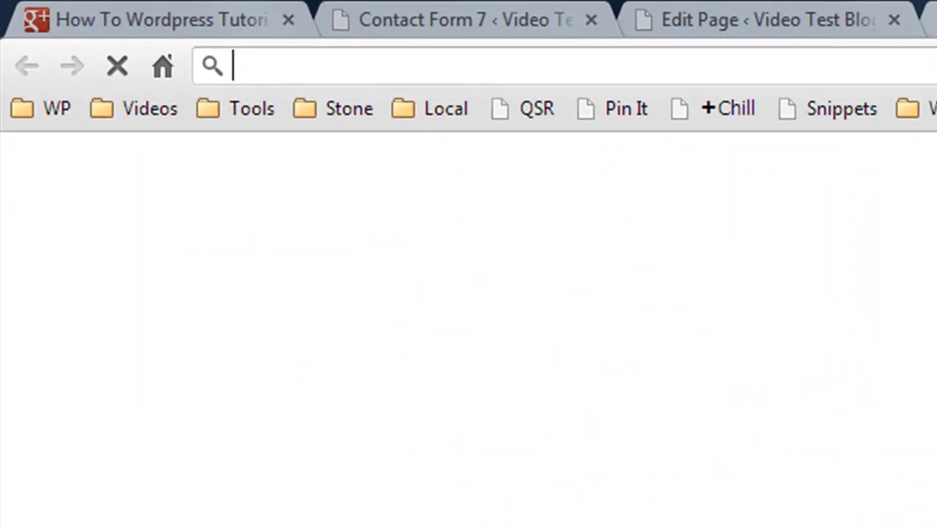
{"action": "left_click", "coordinate": [908, 55]}
{"action": "type", "text": "col"}
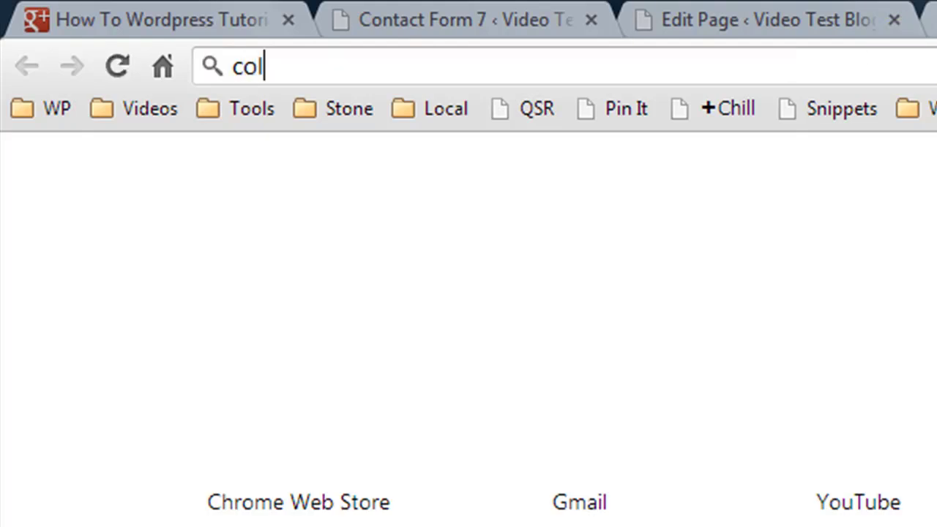
{"action": "type", "text": "or codes"}
{"action": "key", "text": "Return"}
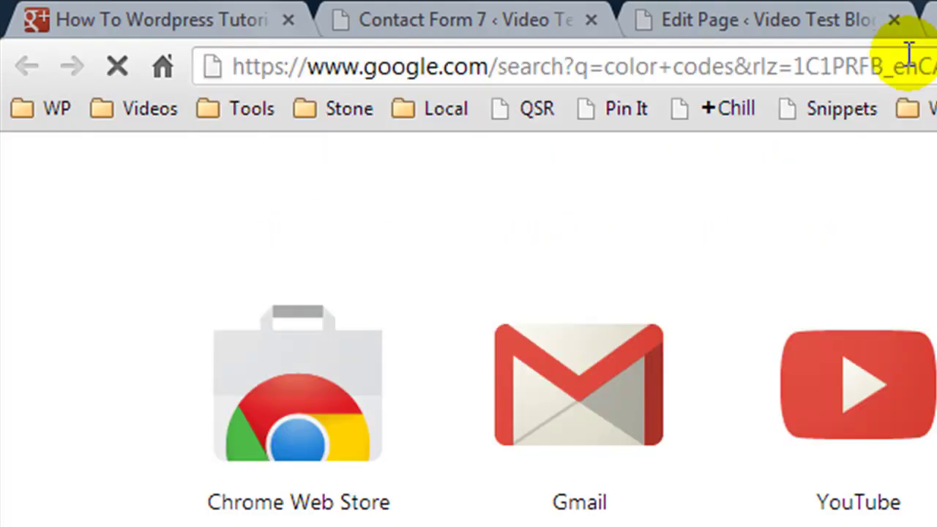
{"action": "left_click", "coordinate": [510, 221]}
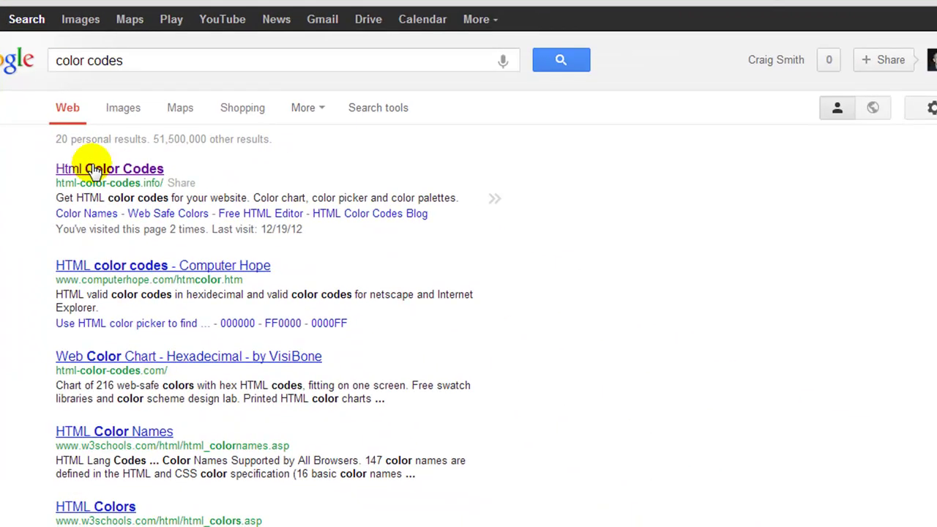
{"action": "left_click", "coordinate": [231, 366]}
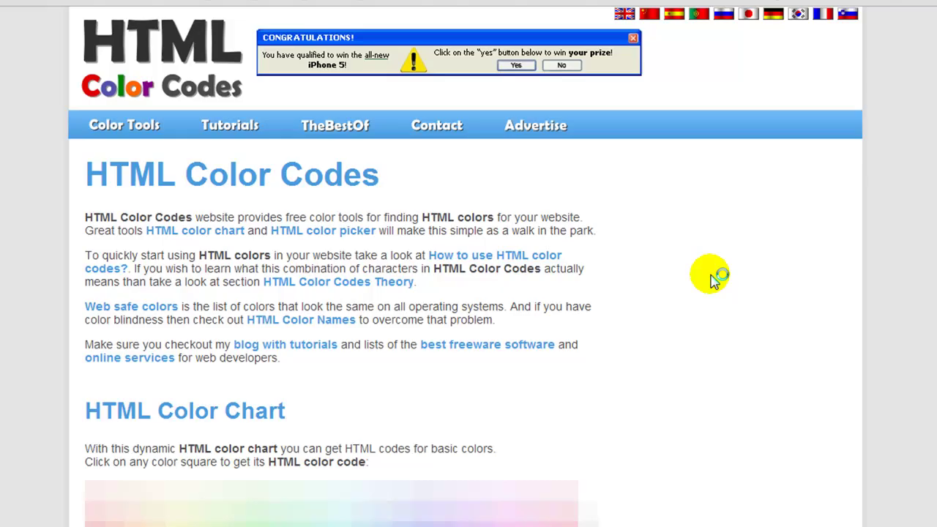
Pick a bright yellow from the chart, copy #F7FE2E, and target WordPress's CAPTCHA background colour field
{"action": "scroll", "coordinate": [713, 288], "scroll_direction": "down", "scroll_amount": 5}
{"action": "scroll", "coordinate": [713, 287], "scroll_direction": "down", "scroll_amount": 1}
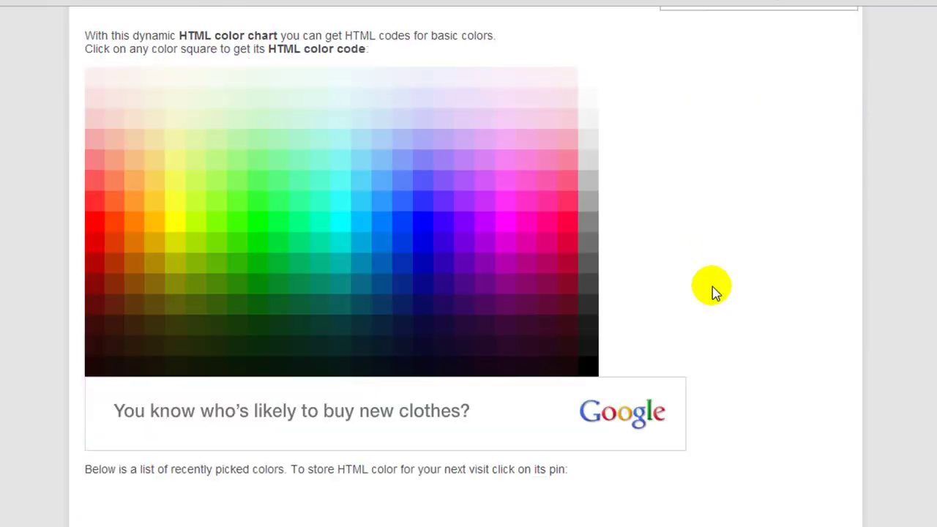
{"action": "left_click", "coordinate": [176, 204]}
{"action": "scroll", "coordinate": [77, 389], "scroll_direction": "down", "scroll_amount": 3}
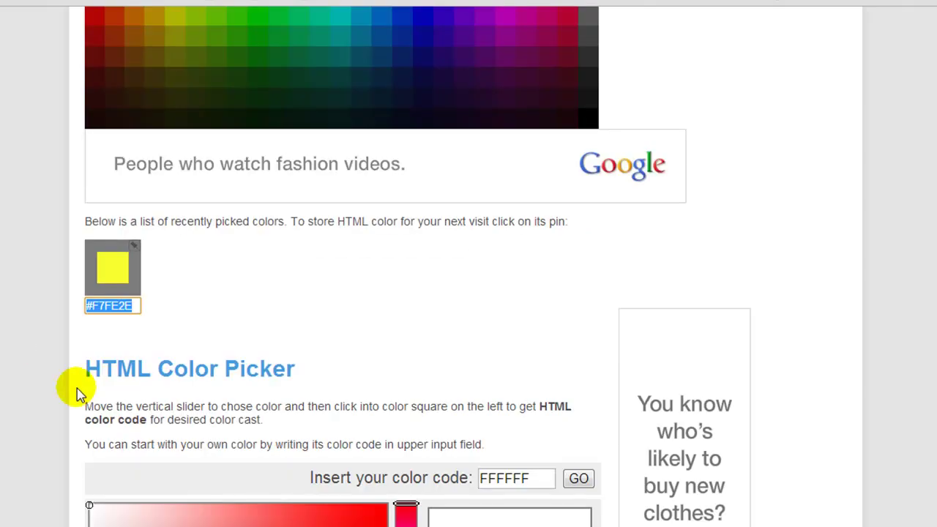
{"action": "right_click", "coordinate": [108, 324]}
{"action": "left_click", "coordinate": [134, 129]}
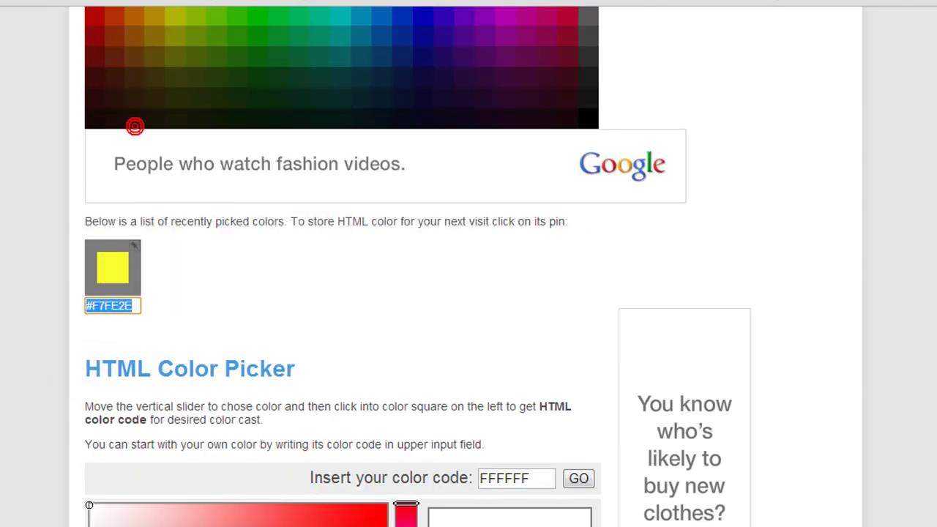
{"action": "key", "text": "alt+Tab"}
{"action": "left_click", "coordinate": [784, 159]}
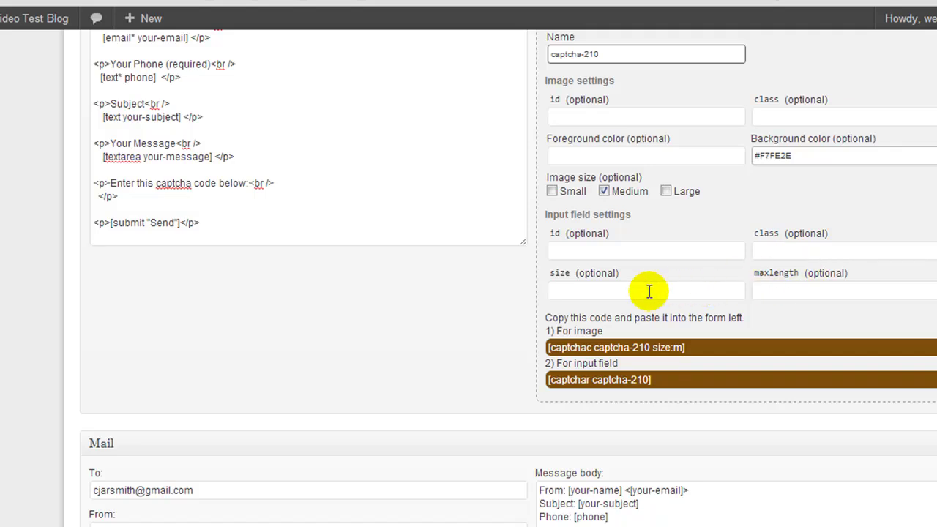
Apply the #F7FE2E background and paste the captcha image tag after the captcha prompt
{"action": "left_click", "coordinate": [712, 354]}
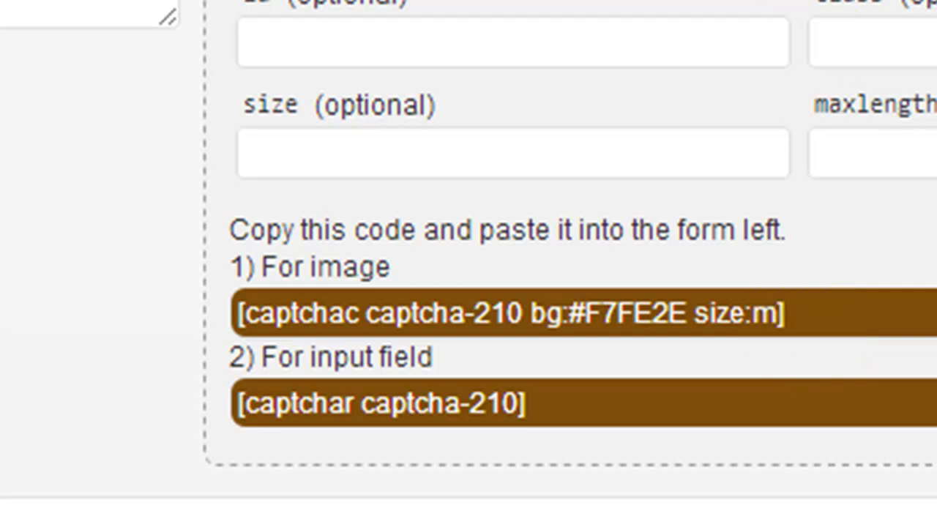
{"action": "left_click_drag", "start_coordinate": [872, 307], "coordinate": [469, 316]}
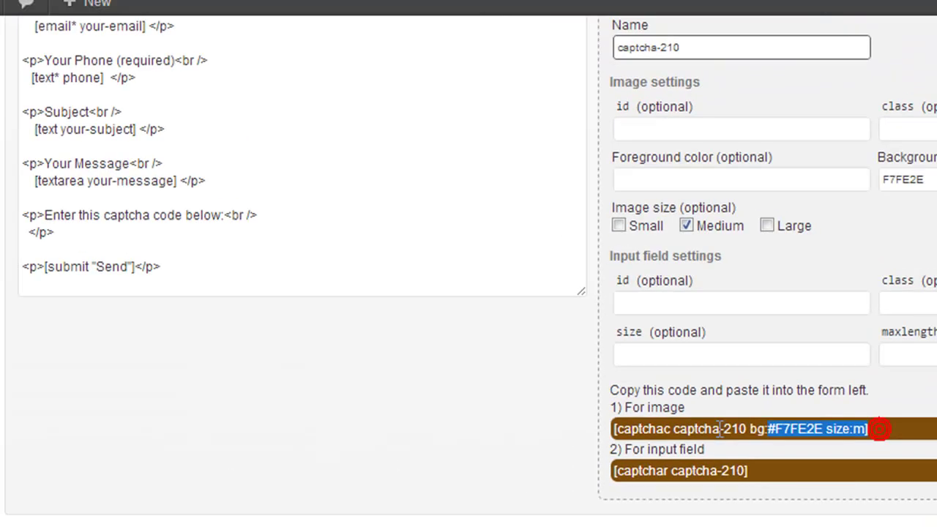
{"action": "left_click_drag", "start_coordinate": [721, 430], "coordinate": [608, 432]}
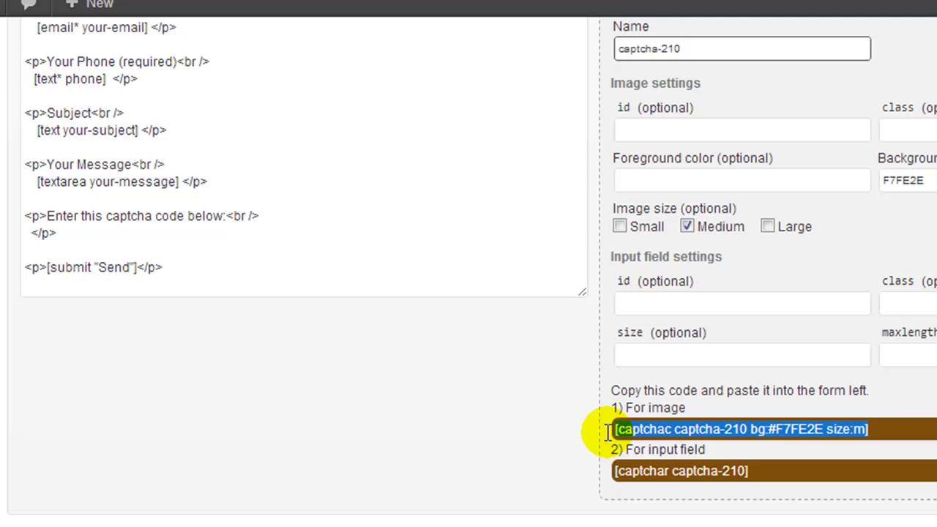
{"action": "right_click", "coordinate": [622, 439]}
{"action": "left_click", "coordinate": [668, 171]}
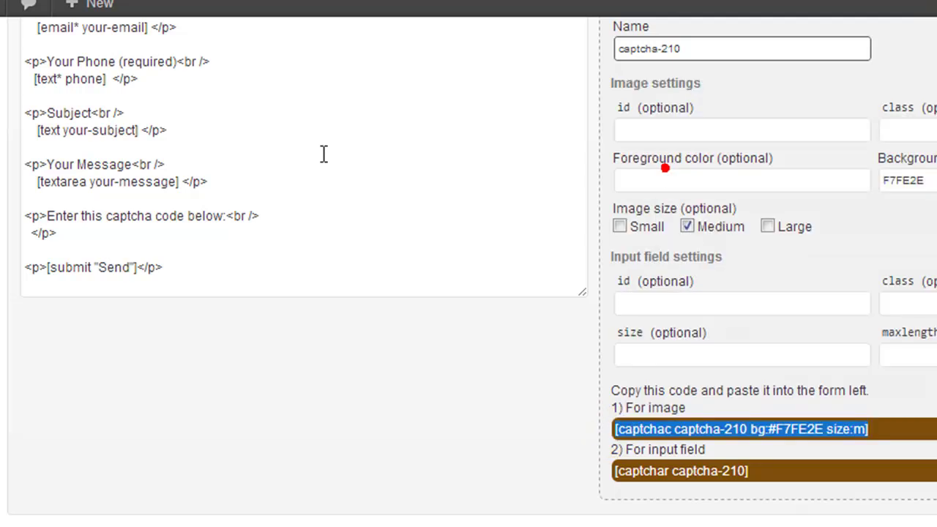
{"action": "left_click", "coordinate": [227, 216]}
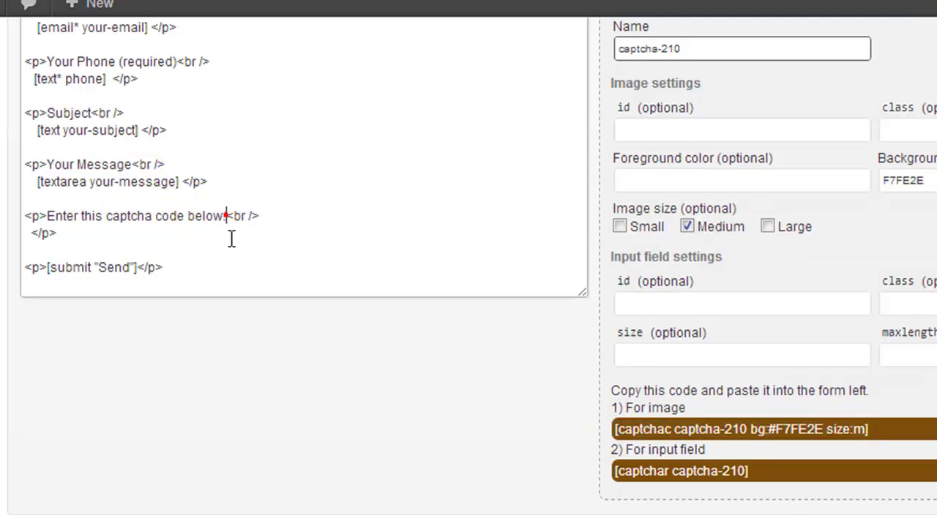
{"action": "key", "text": "ctrl+v"}
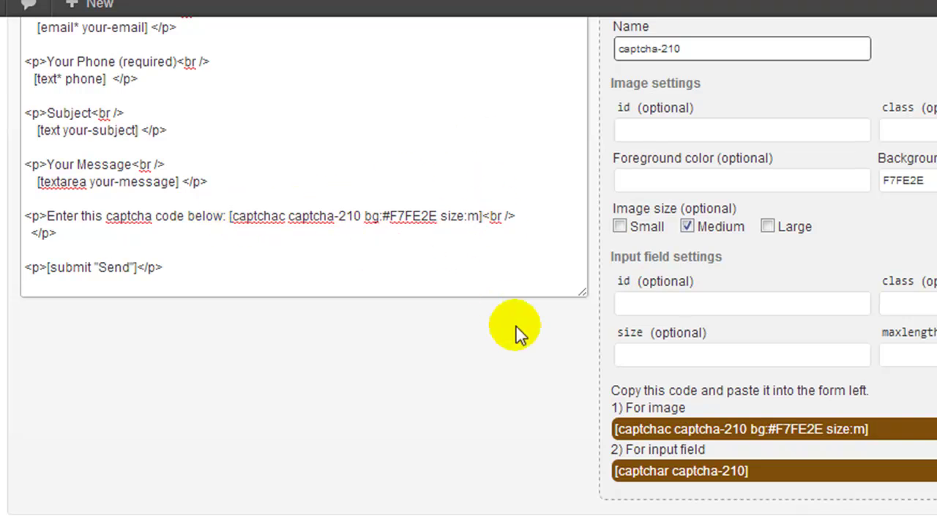
Paste the [captchar captcha-210] answer field tag before the captcha paragraph's closing tag
{"action": "left_click", "coordinate": [758, 477]}
{"action": "left_click_drag", "start_coordinate": [757, 477], "coordinate": [662, 460]}
{"action": "right_click", "coordinate": [672, 474]}
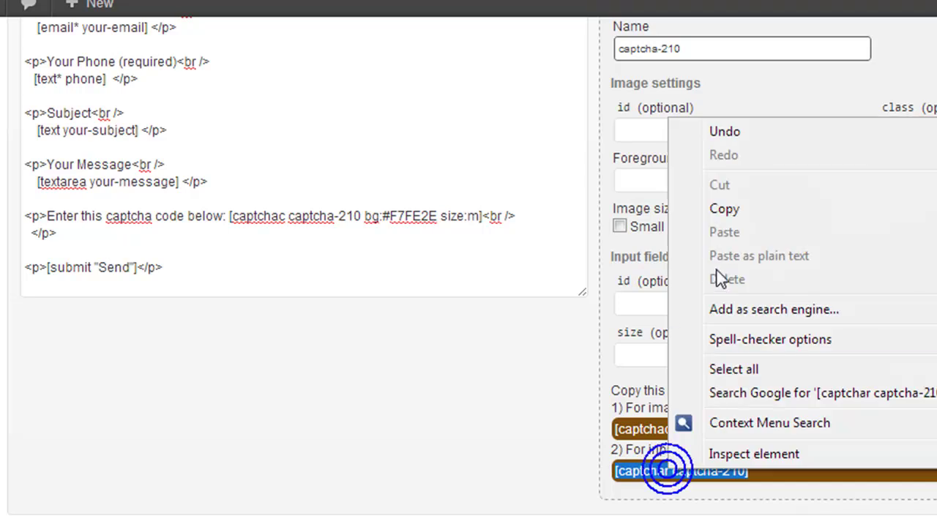
{"action": "left_click", "coordinate": [715, 209]}
{"action": "left_click", "coordinate": [43, 241]}
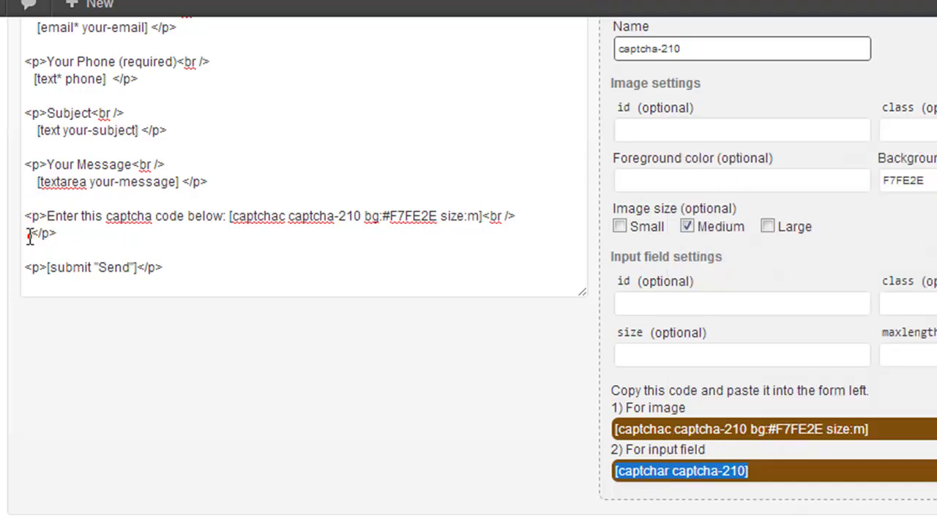
{"action": "left_click", "coordinate": [29, 233]}
{"action": "key", "text": "ctrl+v"}
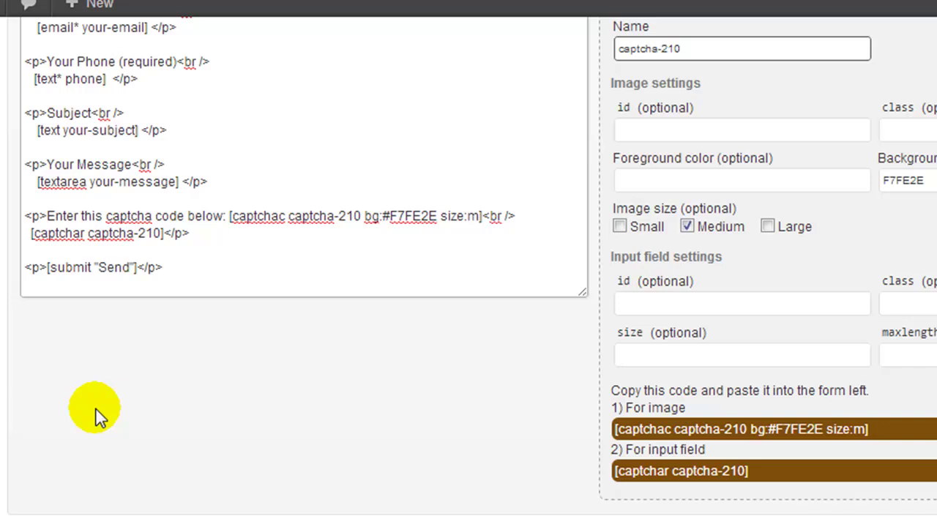
{"action": "scroll", "coordinate": [98, 388], "scroll_direction": "down", "scroll_amount": 3}
{"action": "scroll", "coordinate": [433, 462], "scroll_direction": "up", "scroll_amount": 7}
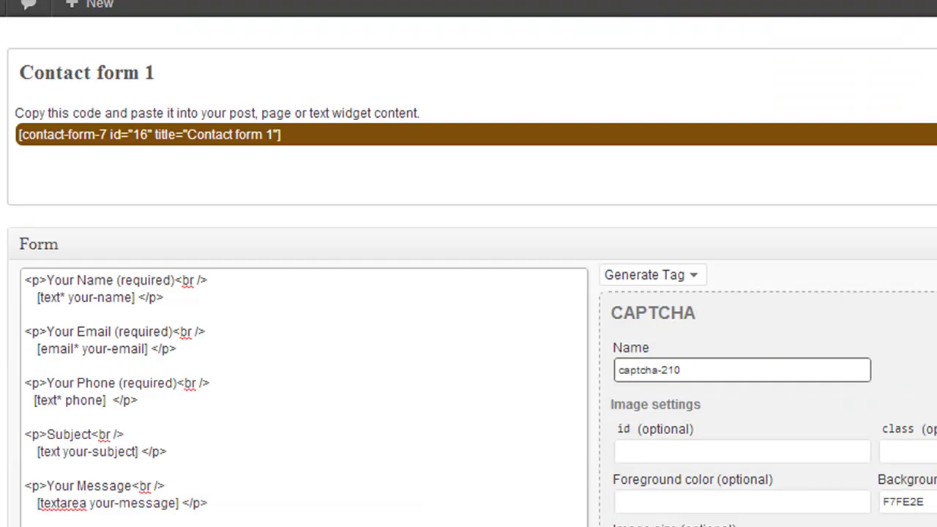
Check that the captcha image tag in the form contains the #F7FE2E colour code
{"action": "scroll", "coordinate": [803, 305], "scroll_direction": "down", "scroll_amount": 3}
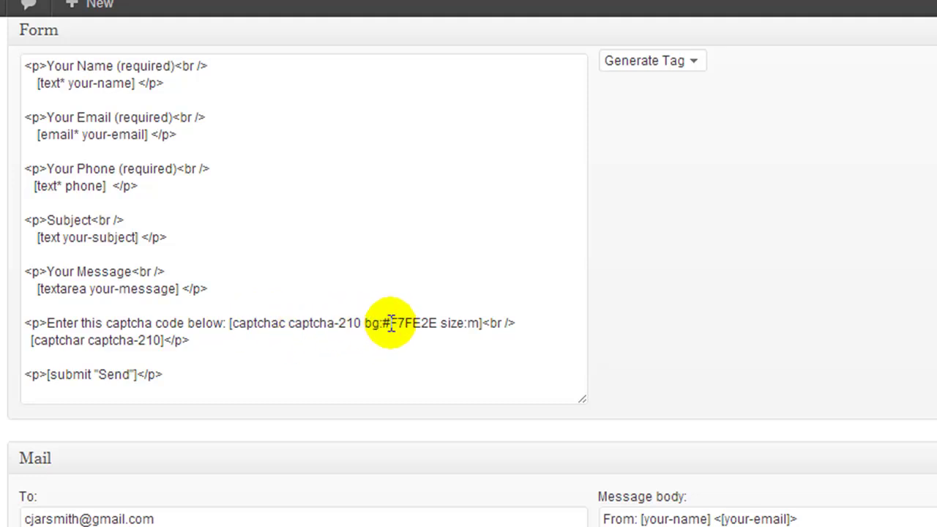
{"action": "left_click_drag", "start_coordinate": [382, 323], "coordinate": [474, 323]}
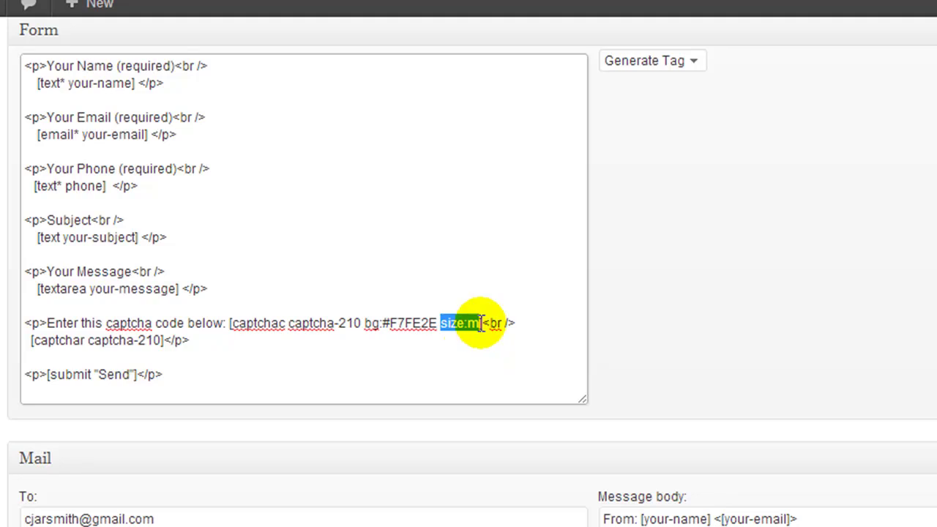
{"action": "left_click", "coordinate": [465, 278]}
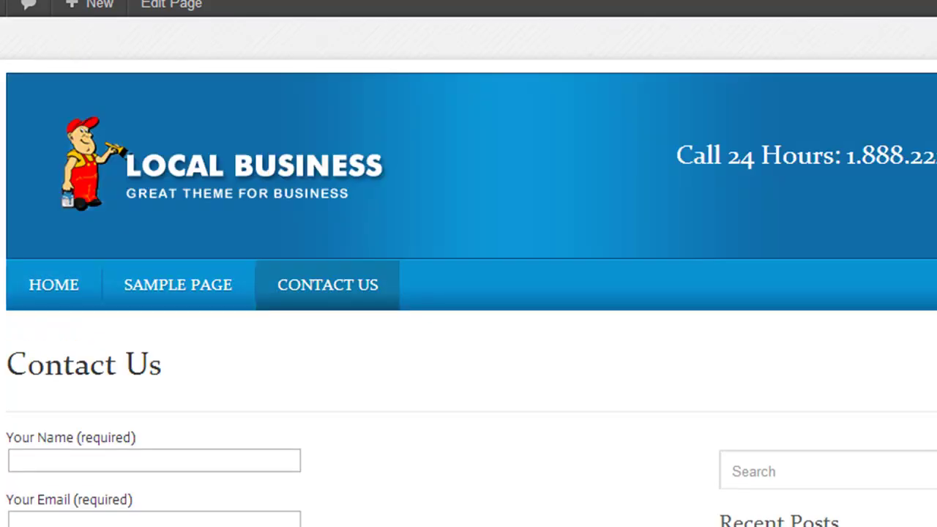
{"action": "scroll", "coordinate": [4, 110], "scroll_direction": "up", "scroll_amount": 2}
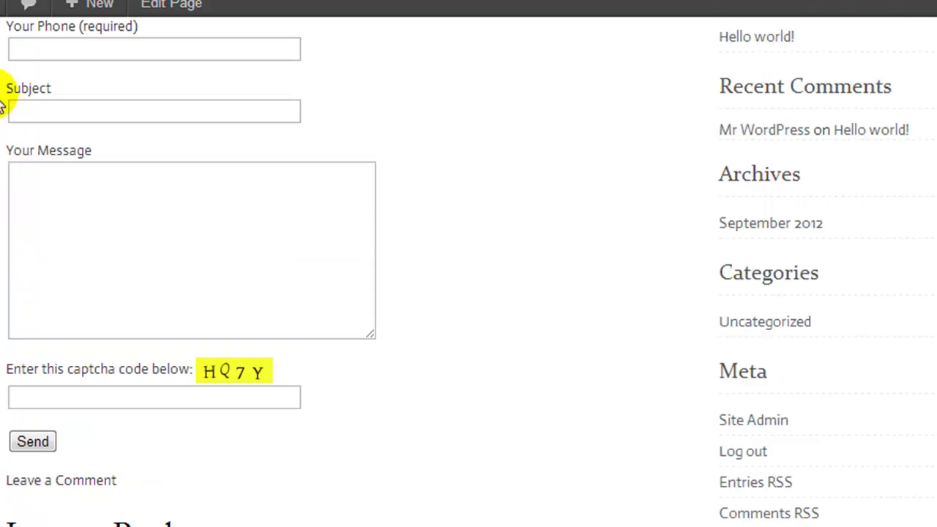
{"action": "scroll", "coordinate": [4, 110], "scroll_direction": "up", "scroll_amount": 2}
{"action": "scroll", "coordinate": [20, 70], "scroll_direction": "up", "scroll_amount": 4}
{"action": "scroll", "coordinate": [20, 69], "scroll_direction": "down", "scroll_amount": 2}
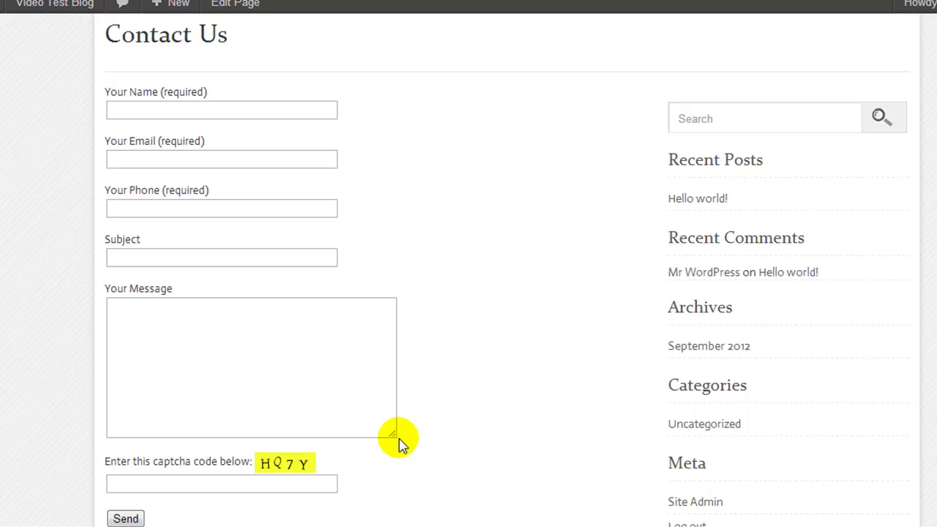
{"action": "scroll", "coordinate": [399, 439], "scroll_direction": "up", "scroll_amount": 3}
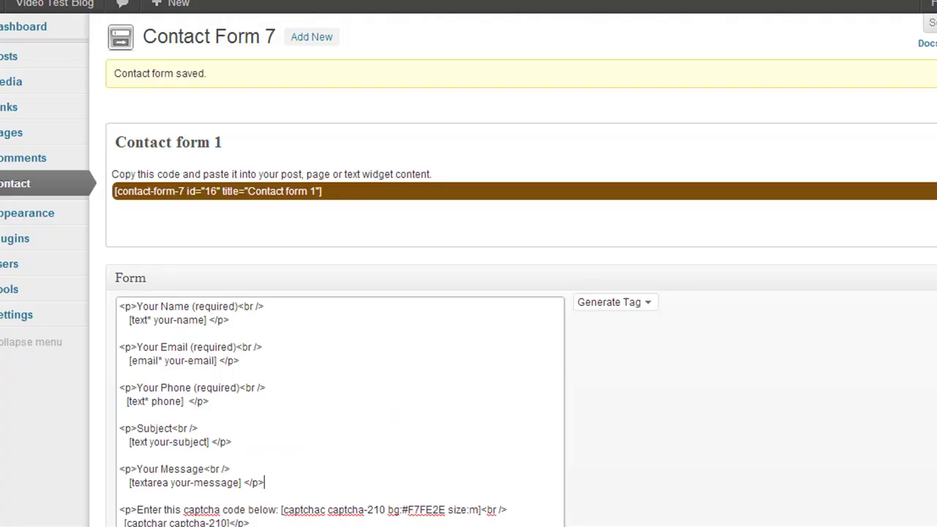
Scroll through the form's Mail, Messages and Additional Settings sections
{"action": "scroll", "coordinate": [684, 359], "scroll_direction": "down", "scroll_amount": 10}
{"action": "scroll", "coordinate": [673, 284], "scroll_direction": "down", "scroll_amount": 1}
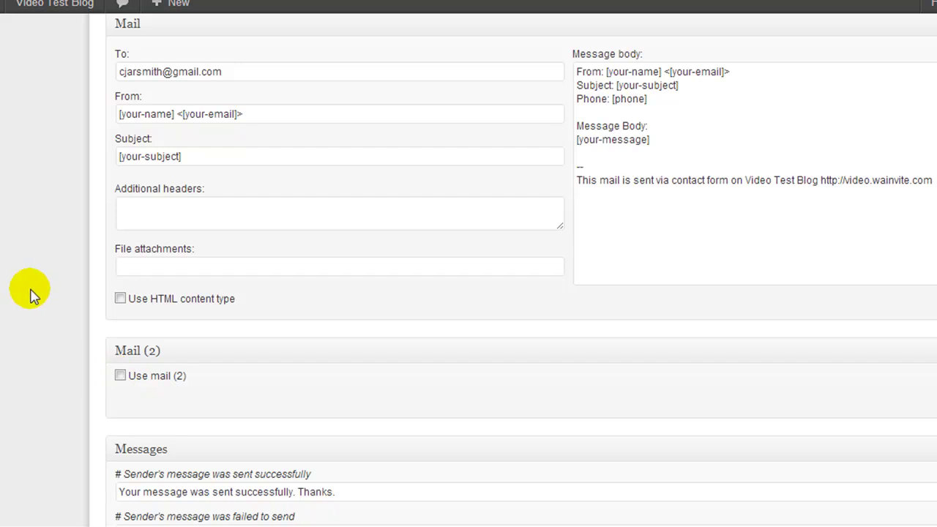
{"action": "scroll", "coordinate": [31, 294], "scroll_direction": "down", "scroll_amount": 5}
{"action": "scroll", "coordinate": [31, 295], "scroll_direction": "down", "scroll_amount": 5}
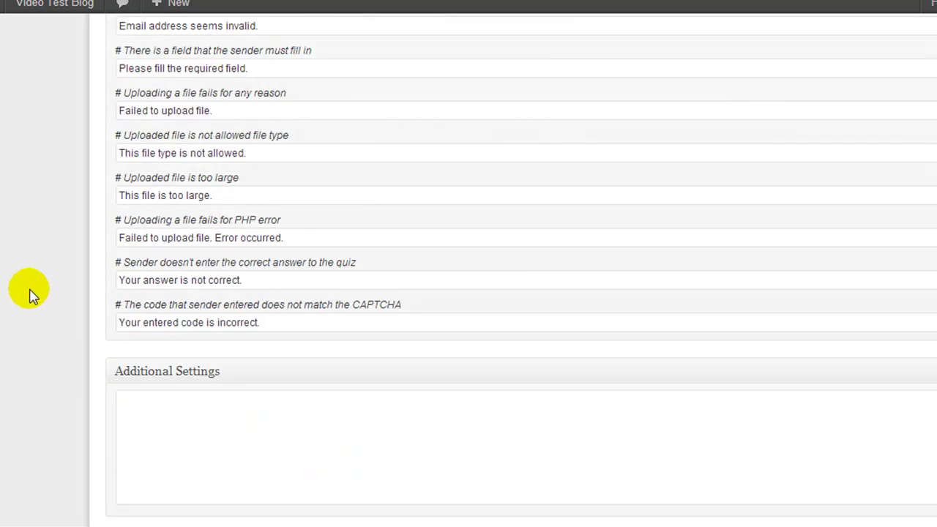
{"action": "scroll", "coordinate": [31, 294], "scroll_direction": "up", "scroll_amount": 15}
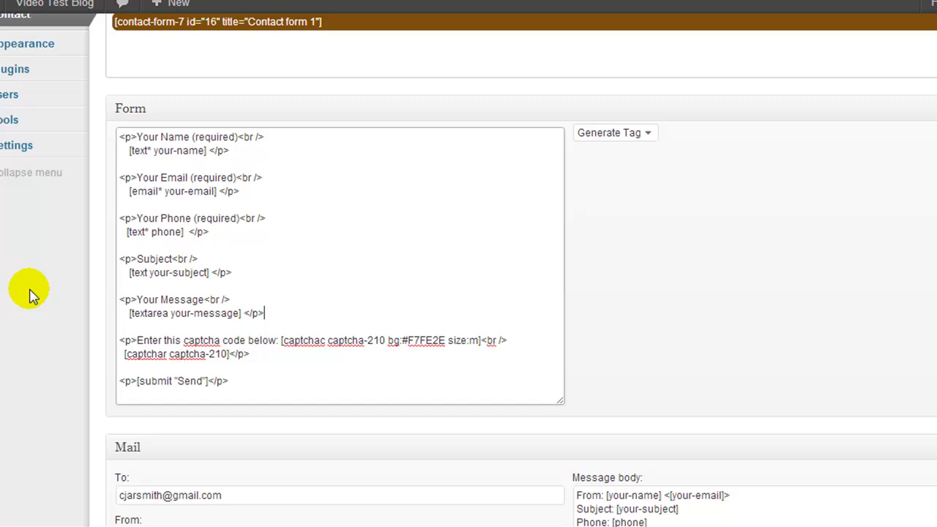
{"action": "scroll", "coordinate": [25, 381], "scroll_direction": "up", "scroll_amount": 3}
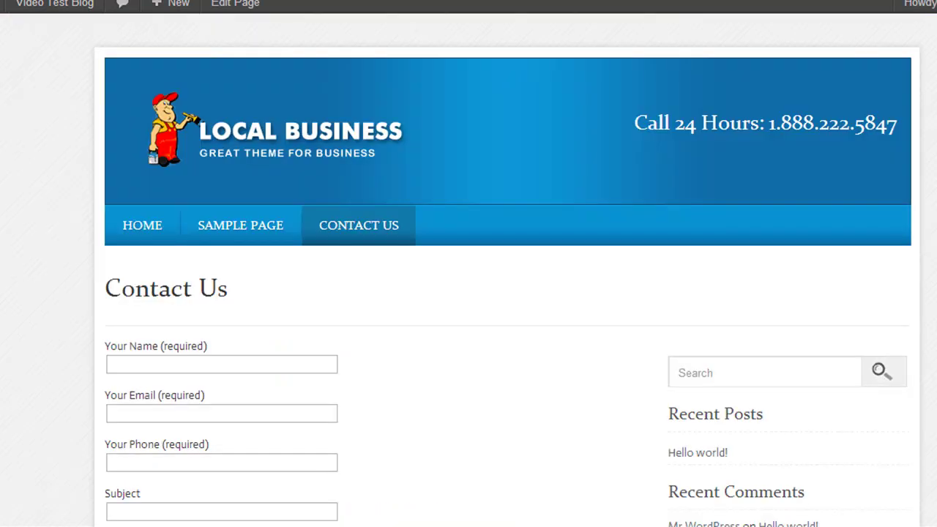
{"action": "scroll", "coordinate": [11, 272], "scroll_direction": "down", "scroll_amount": 1}
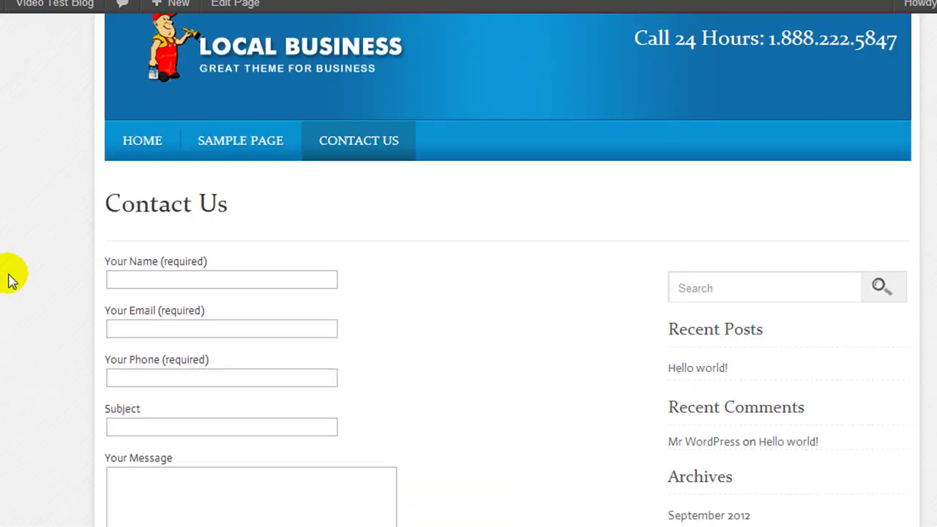
Fill in the Contact Us form's name, email address and phone number fields with sample details
{"action": "left_click", "coordinate": [119, 281]}
{"action": "type", "text": "John Doe"}
{"action": "left_click", "coordinate": [125, 327]}
{"action": "key", "text": "Tab"}
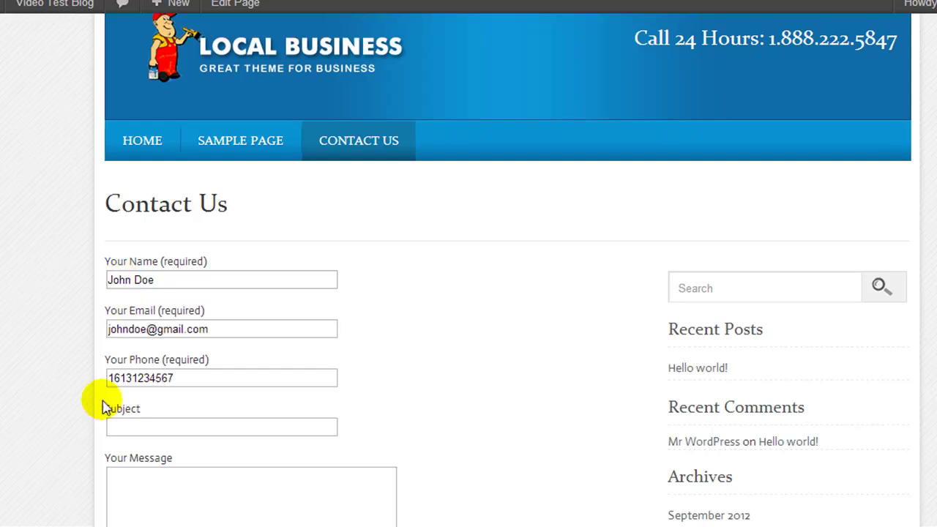
{"action": "left_click", "coordinate": [137, 426]}
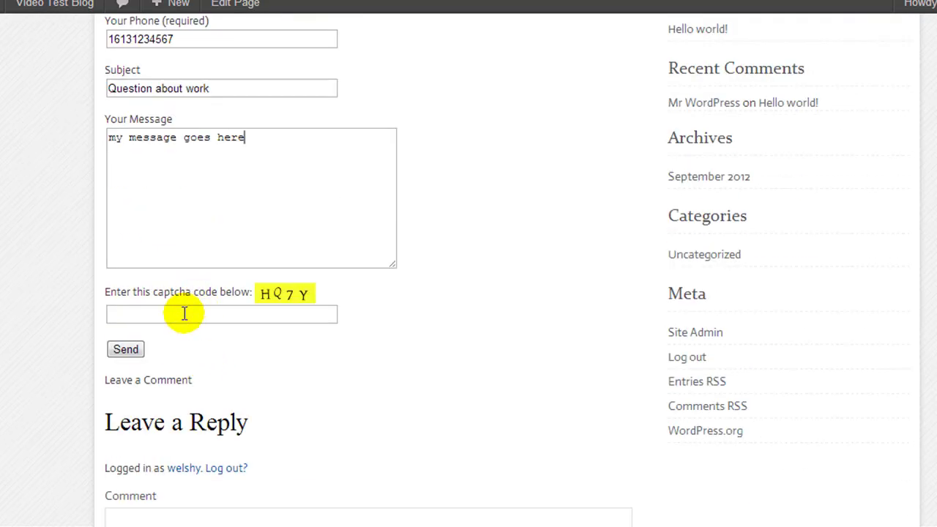
Enter the captcha answer, correcting a mistyped character, and send the test message
{"action": "left_click", "coordinate": [184, 314]}
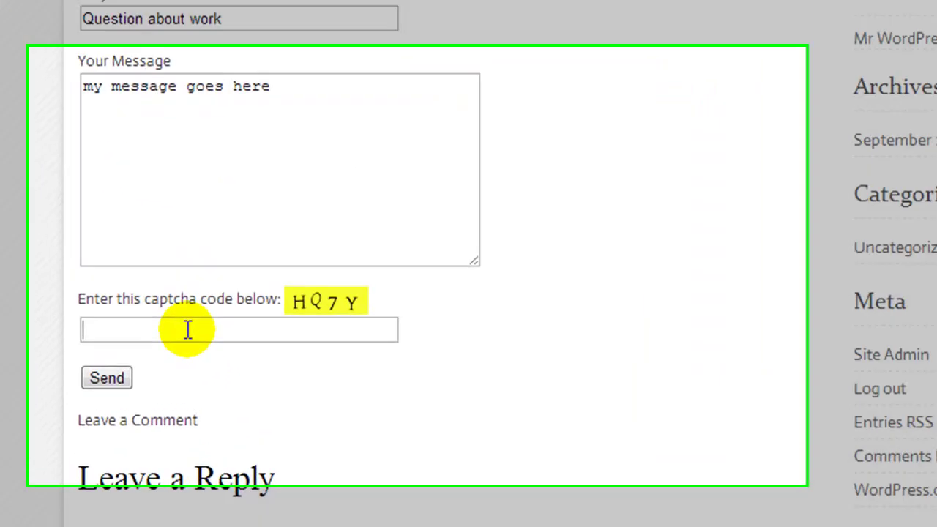
{"action": "type", "text": "H"}
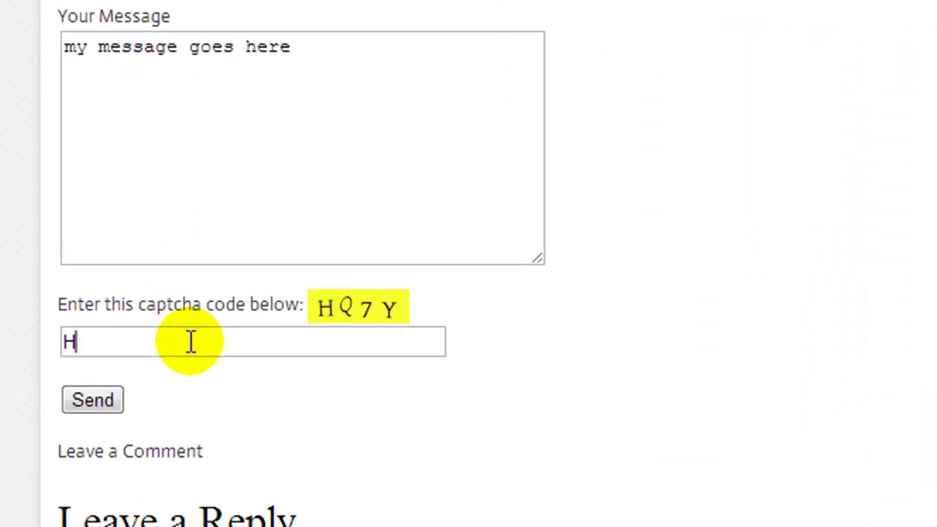
{"action": "type", "text": "Q&Y"}
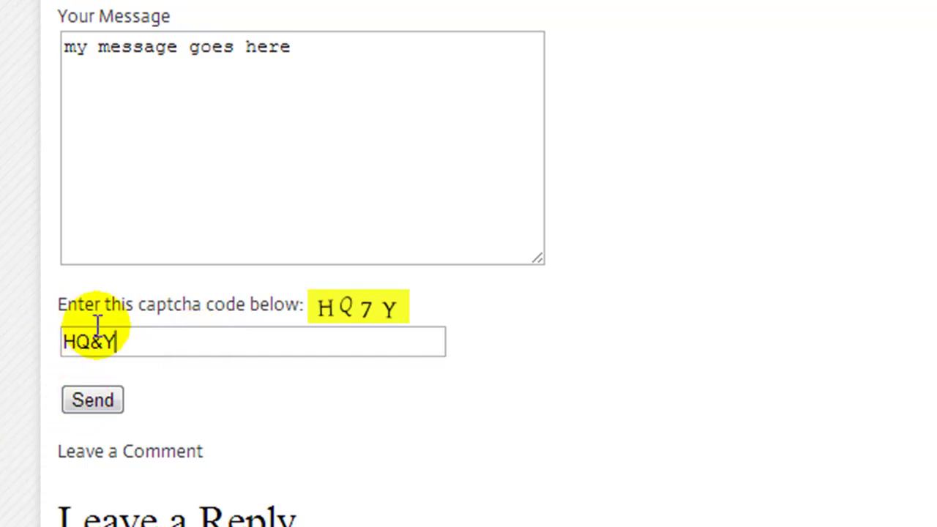
{"action": "key", "text": "BackSpace"}
{"action": "type", "text": "7"}
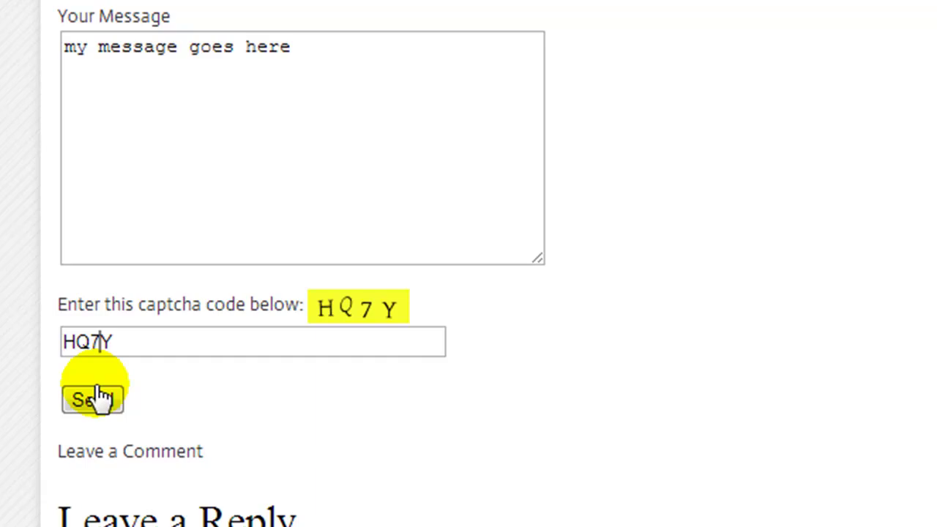
{"action": "left_click", "coordinate": [94, 400]}
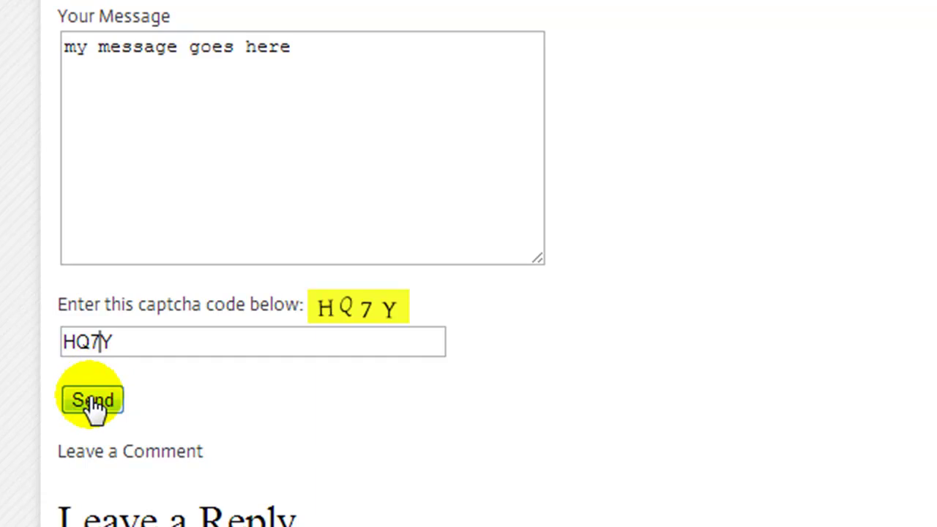
{"action": "left_click", "coordinate": [93, 401]}
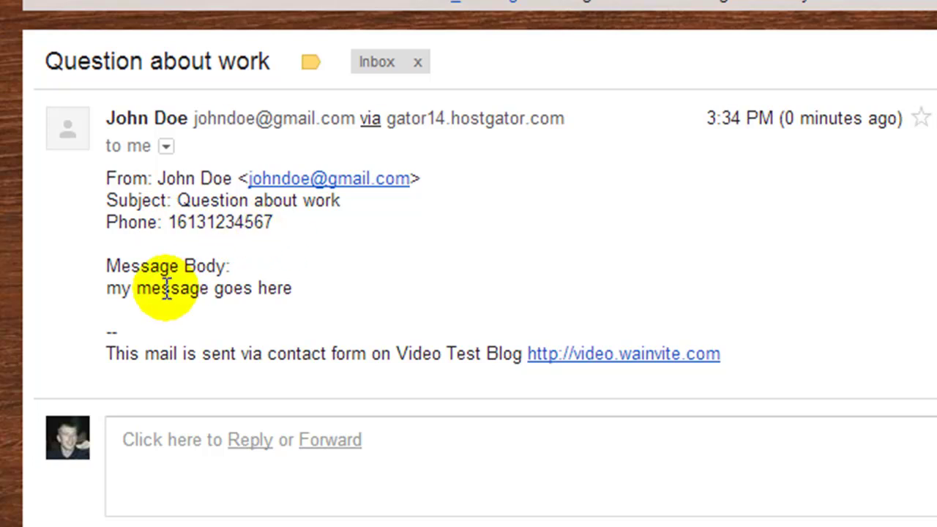
Read the message text in the received 'Question about work' email
{"action": "left_click_drag", "start_coordinate": [120, 289], "coordinate": [229, 303]}
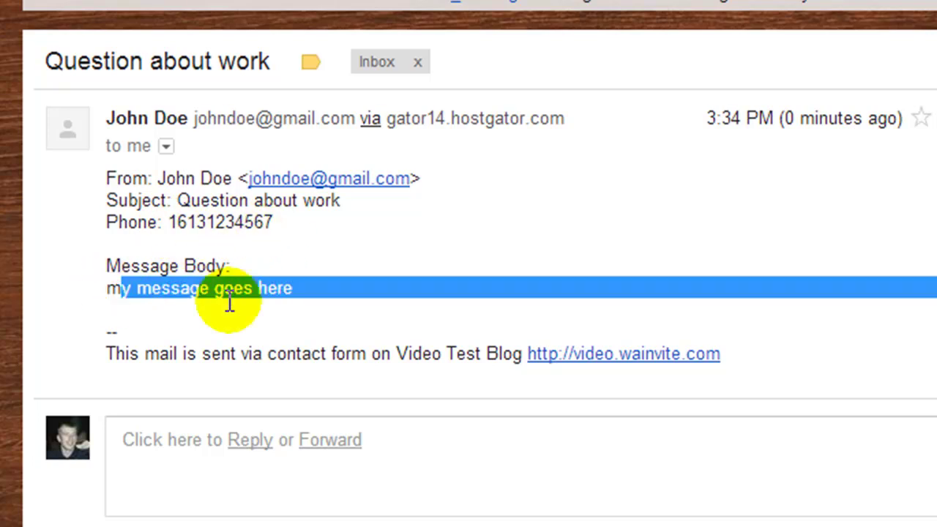
{"action": "left_click", "coordinate": [358, 298]}
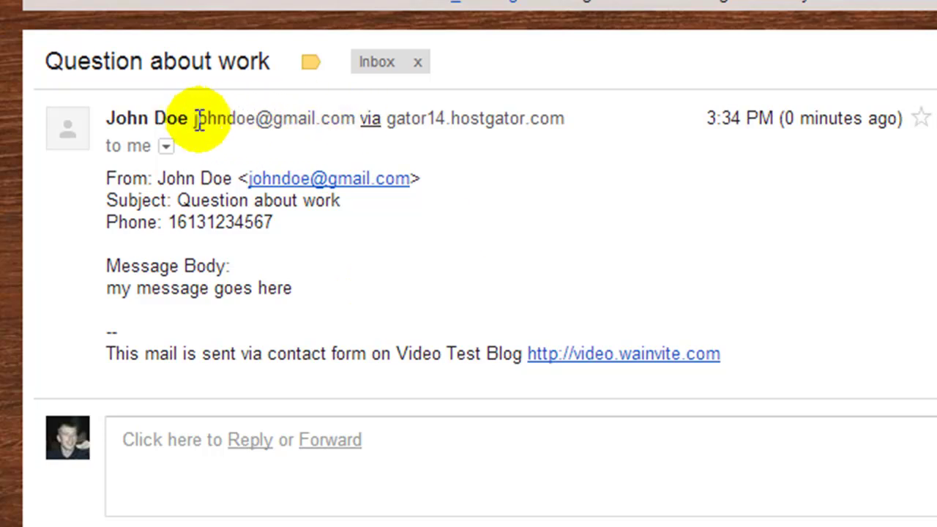
{"action": "scroll", "coordinate": [512, 241], "scroll_direction": "down", "scroll_amount": 2}
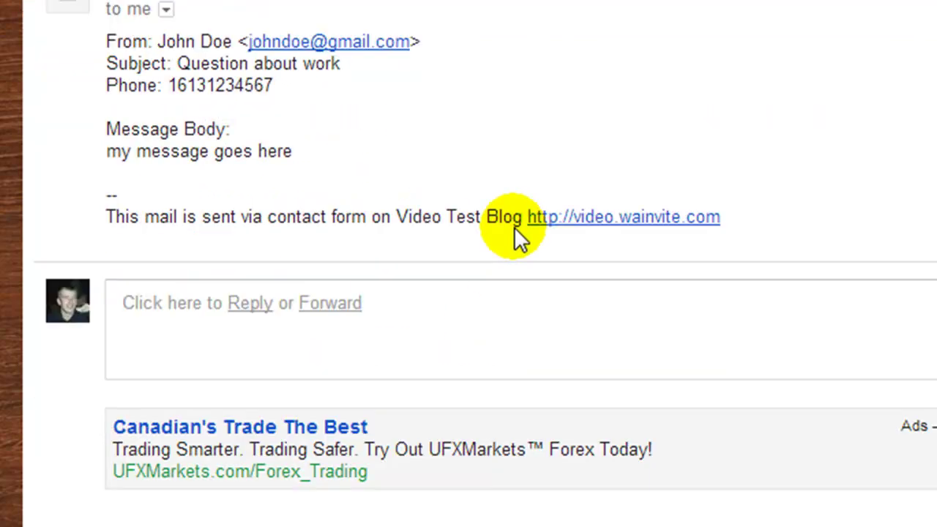